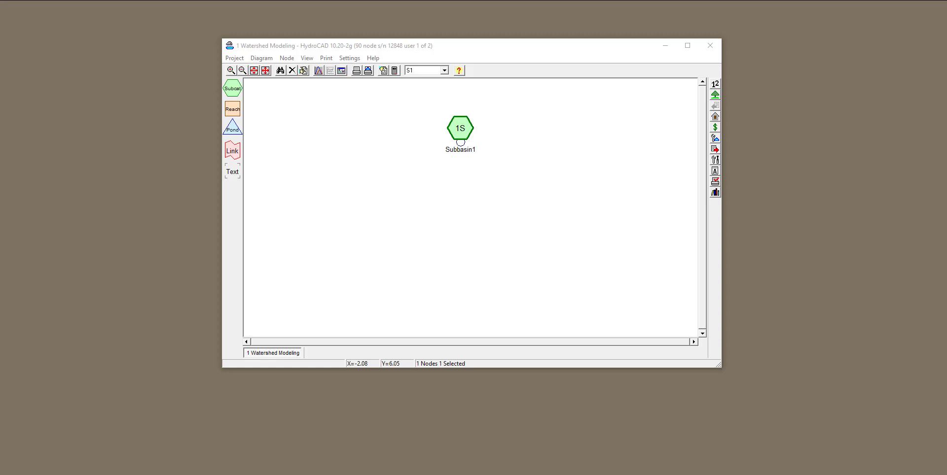
Edit the Subbasin1 subcatchment and add two more area lines of 0.5 acres each below the existing one.
{"action": "right_click", "coordinate": [460, 131]}
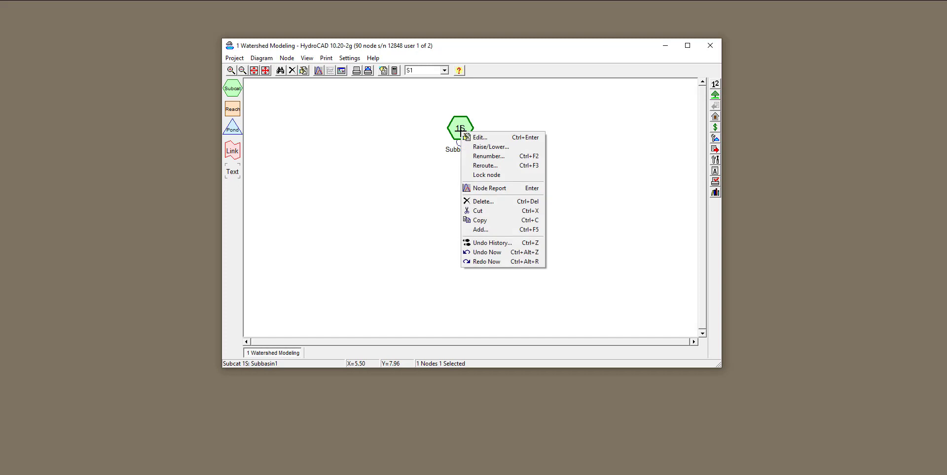
{"action": "left_click", "coordinate": [471, 137]}
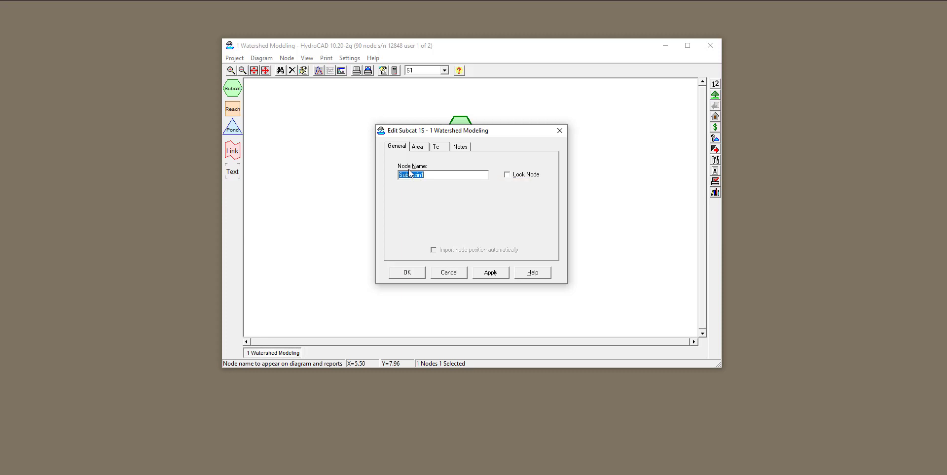
{"action": "left_click", "coordinate": [416, 148]}
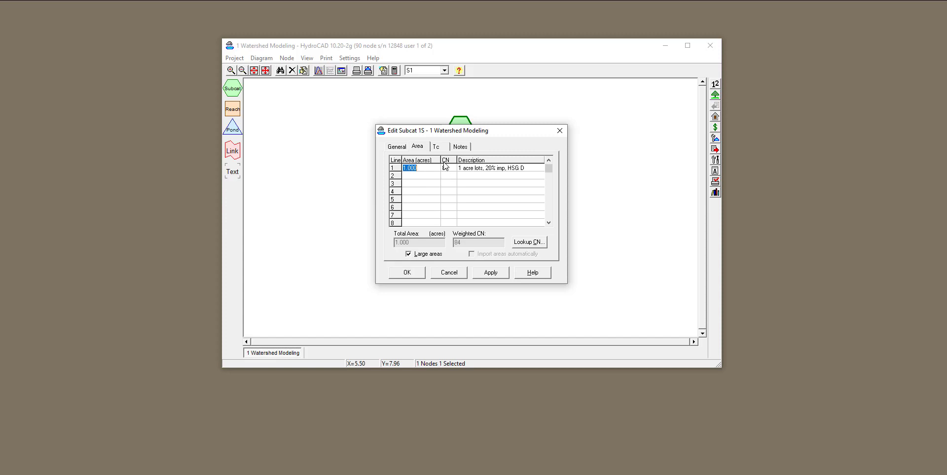
{"action": "left_click", "coordinate": [419, 175]}
{"action": "left_click", "coordinate": [409, 193]}
Assign the 1-acre area the curve number for open space with grass cover > 75%, Good condition, soil group C.
{"action": "double_click", "coordinate": [448, 171]}
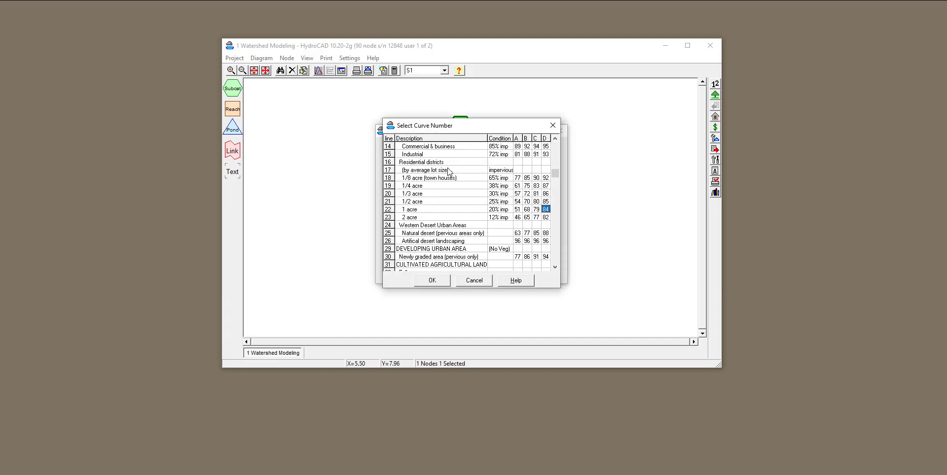
{"action": "left_click_drag", "start_coordinate": [555, 173], "coordinate": [555, 147]}
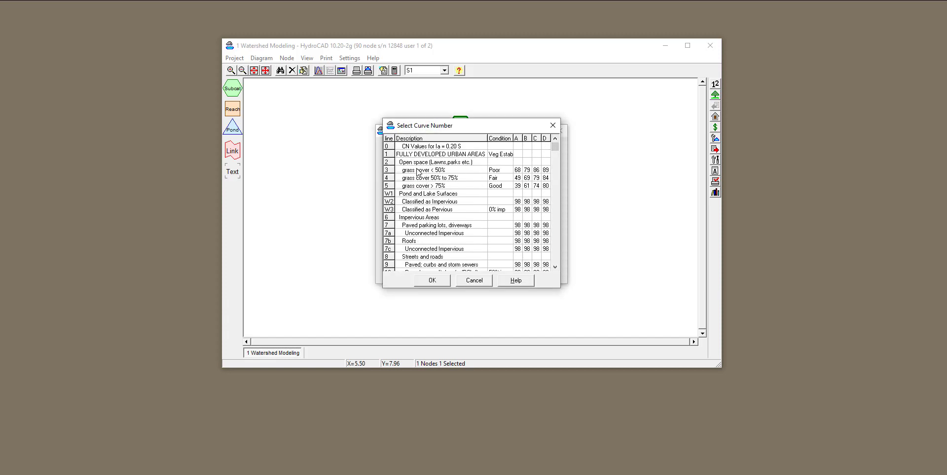
{"action": "double_click", "coordinate": [536, 185]}
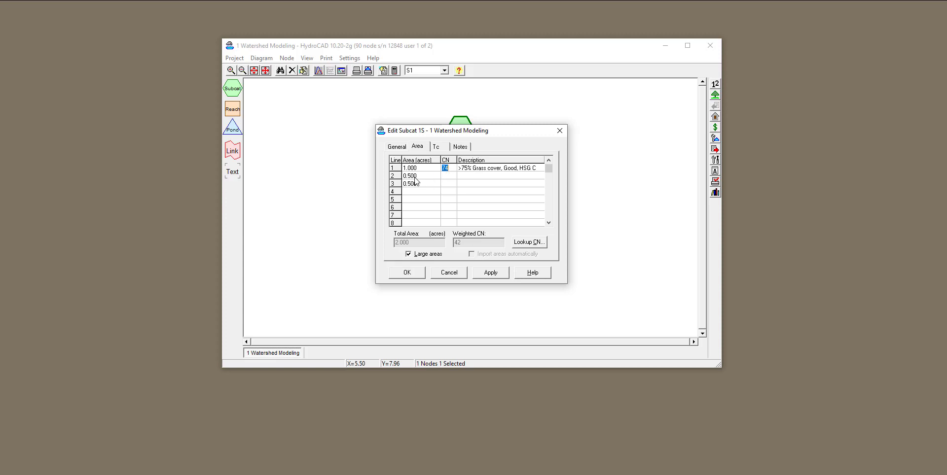
Assign the group C curve numbers for paved parking to area line 2 and for roofs to area line 3.
{"action": "double_click", "coordinate": [447, 178]}
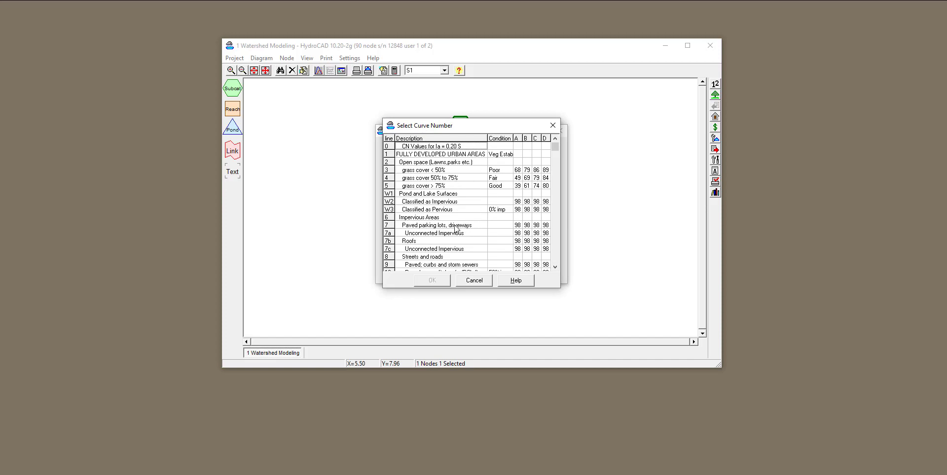
{"action": "double_click", "coordinate": [536, 226]}
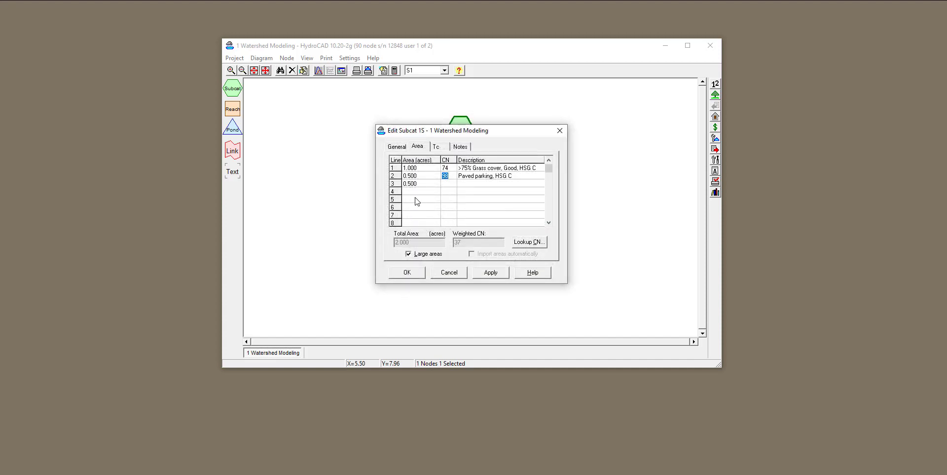
{"action": "double_click", "coordinate": [448, 184]}
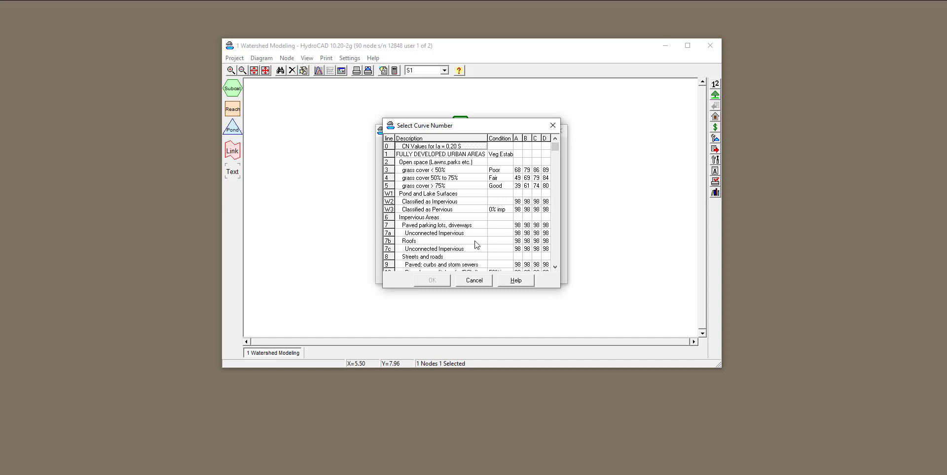
{"action": "double_click", "coordinate": [537, 241]}
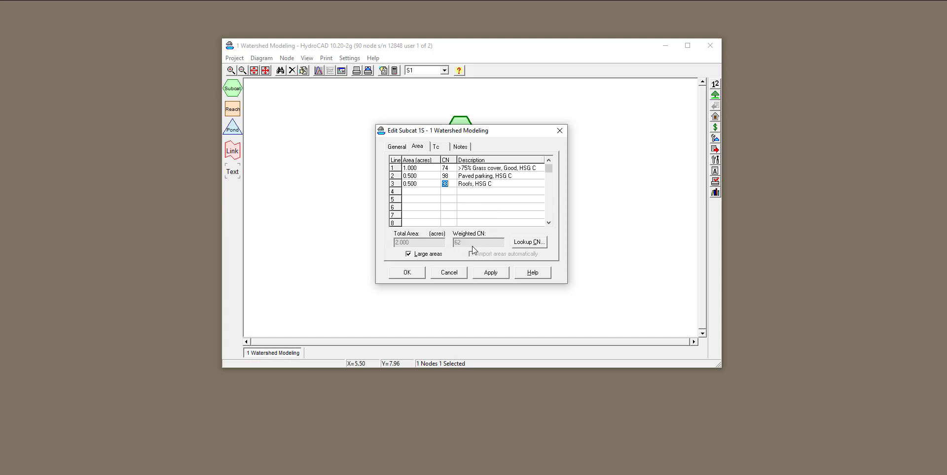
{"action": "double_click", "coordinate": [447, 192]}
{"action": "left_click", "coordinate": [552, 125]}
Clear the subcatchment's time of concentration table to remove the direct entry.
{"action": "left_click", "coordinate": [437, 147]}
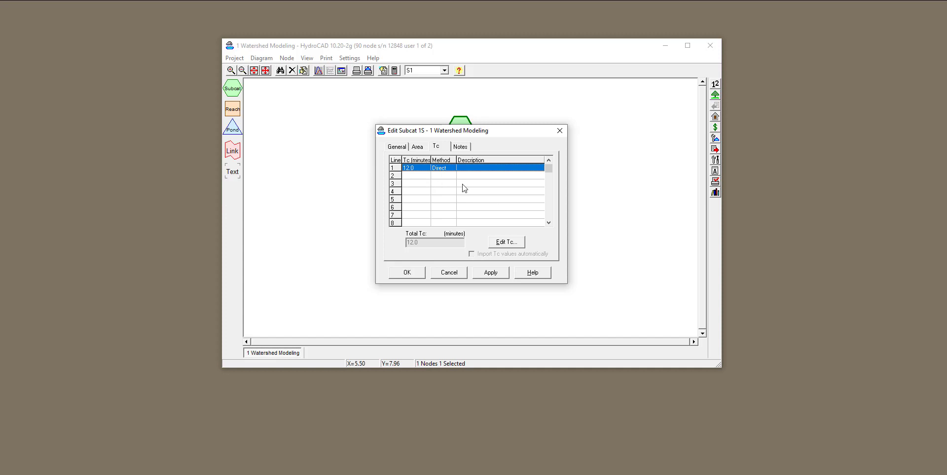
{"action": "left_click", "coordinate": [422, 151]}
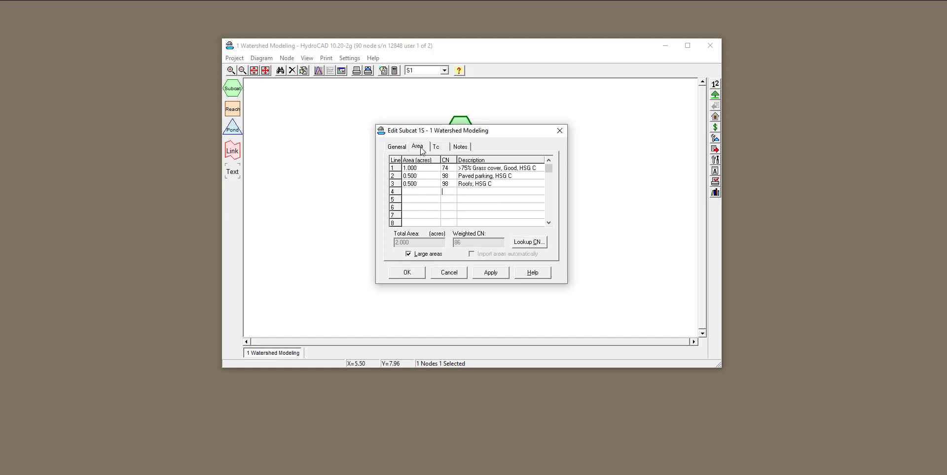
{"action": "left_click", "coordinate": [433, 148]}
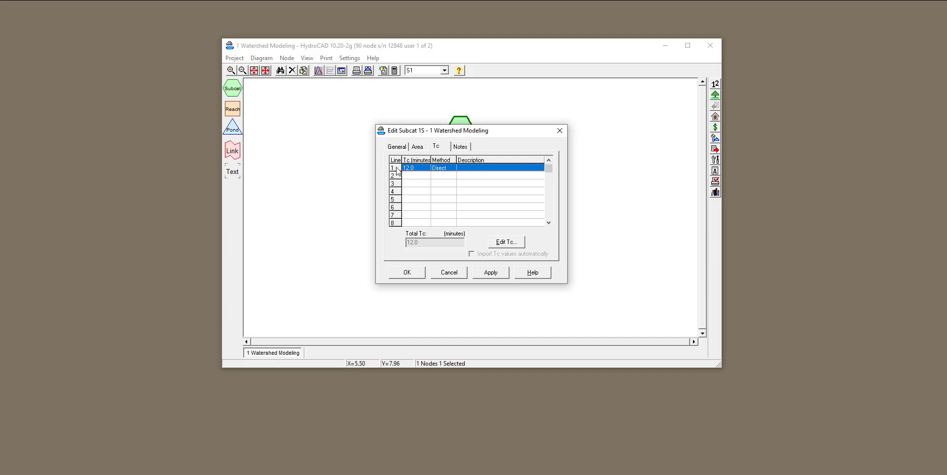
{"action": "right_click", "coordinate": [397, 171]}
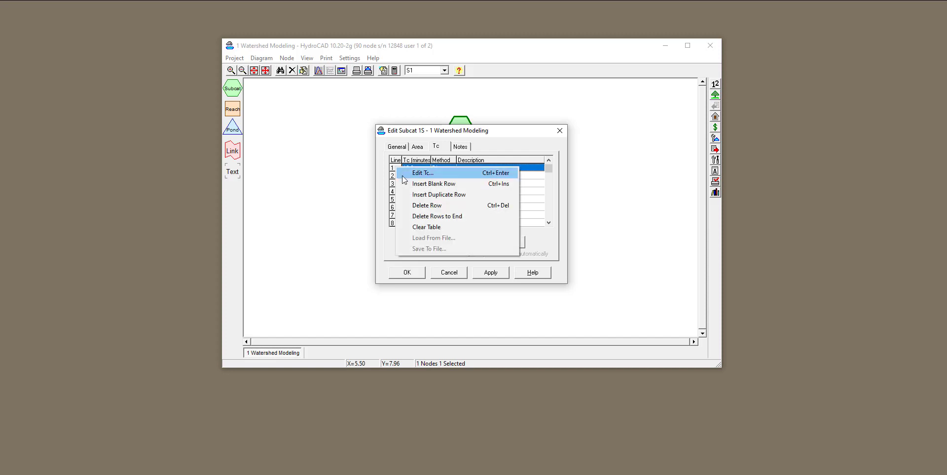
{"action": "left_click", "coordinate": [426, 227]}
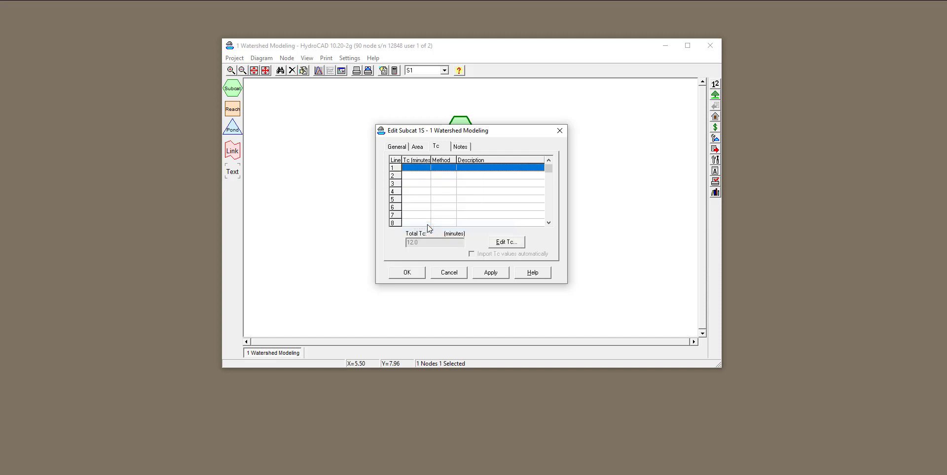
Add a first Tc segment using the Lag/CN Method with hydraulic length 60 feet and average land slope 0.005.
{"action": "double_click", "coordinate": [419, 169]}
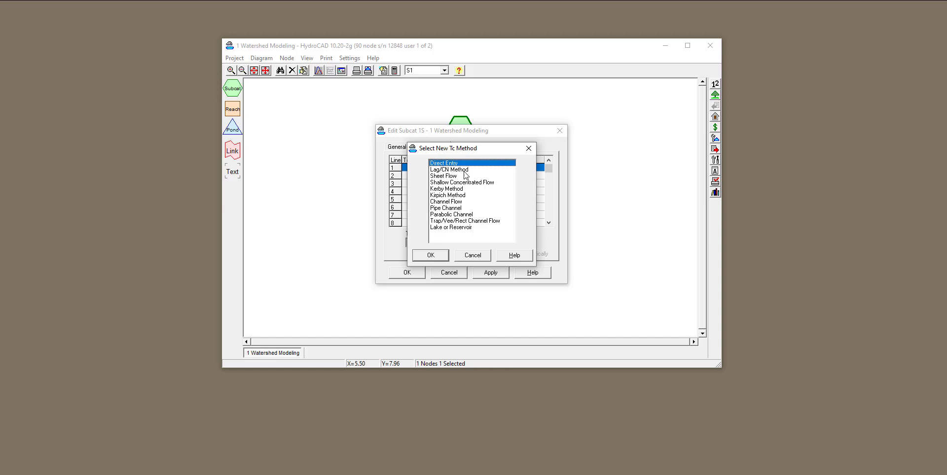
{"action": "left_click", "coordinate": [465, 170]}
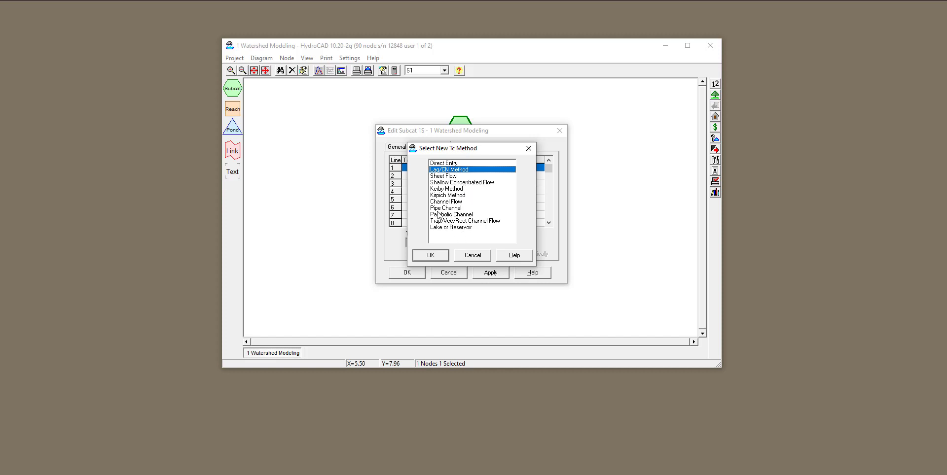
{"action": "double_click", "coordinate": [469, 170]}
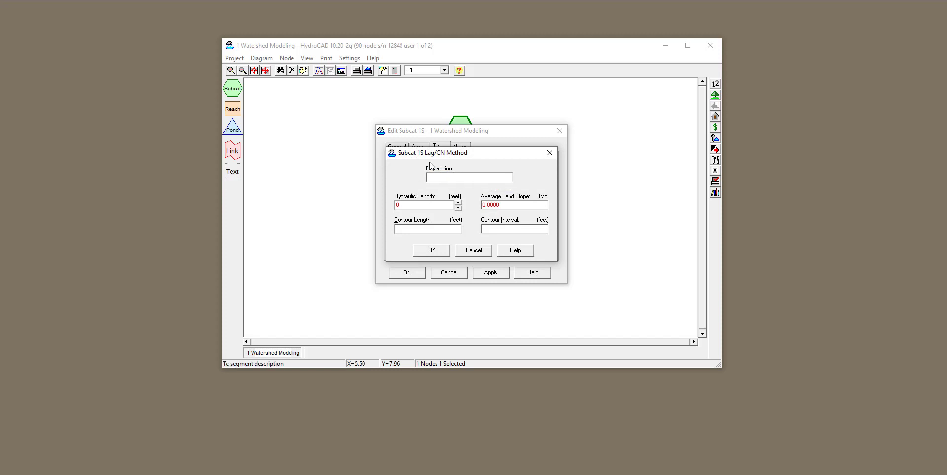
{"action": "left_click", "coordinate": [406, 206]}
{"action": "left_click", "coordinate": [514, 207]}
{"action": "key", "text": "BackSpace"}
{"action": "left_click", "coordinate": [436, 249]}
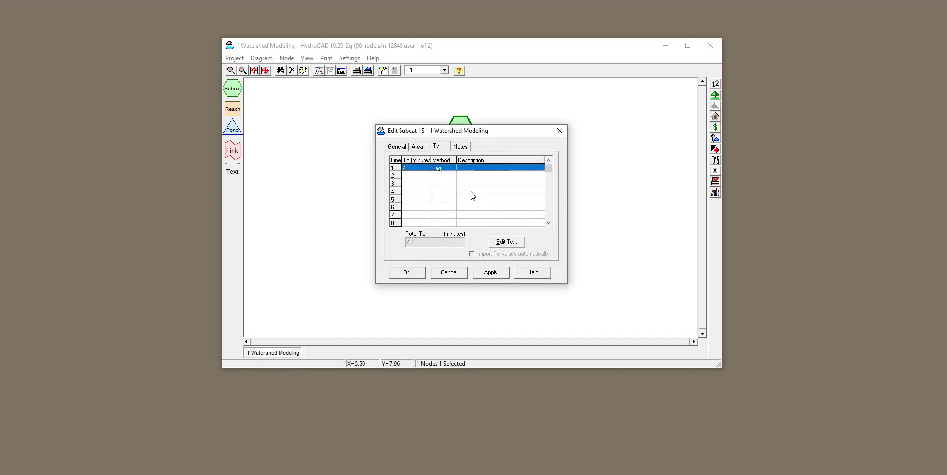
Add a second Lag/CN Method Tc segment with hydraulic length 20 feet and average land slope 0.01.
{"action": "double_click", "coordinate": [414, 176]}
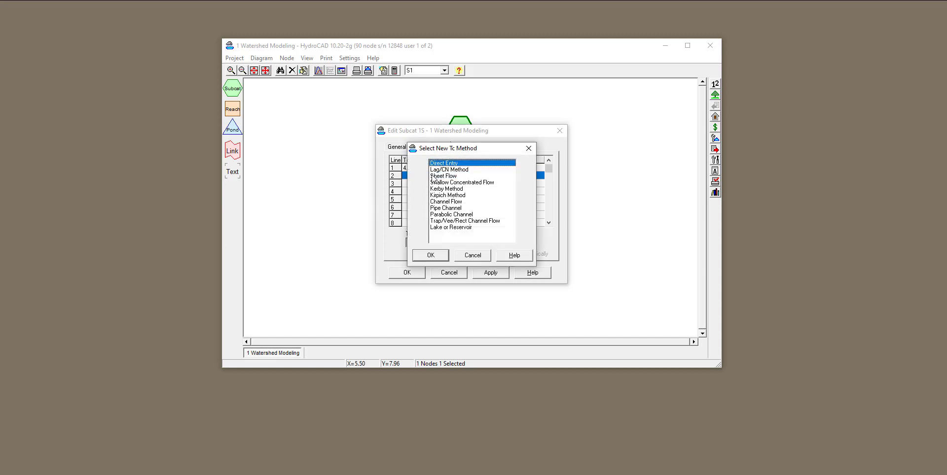
{"action": "left_click", "coordinate": [463, 170]}
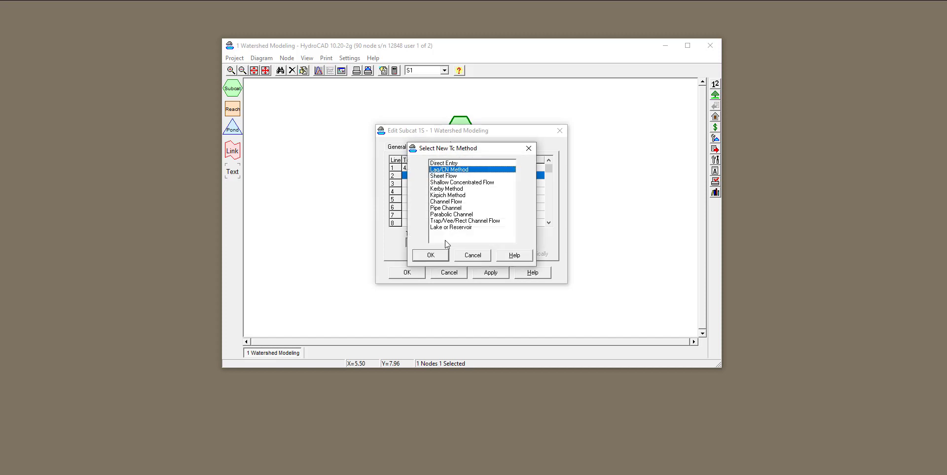
{"action": "left_click", "coordinate": [430, 255]}
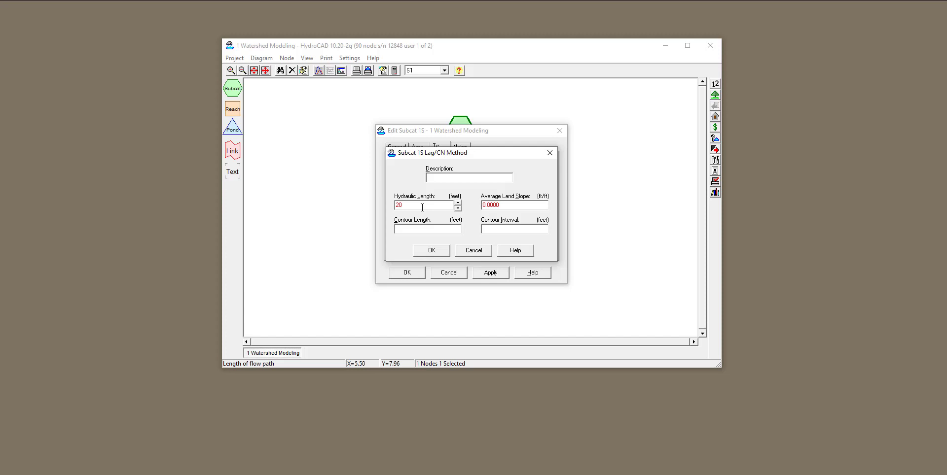
{"action": "left_click", "coordinate": [507, 207]}
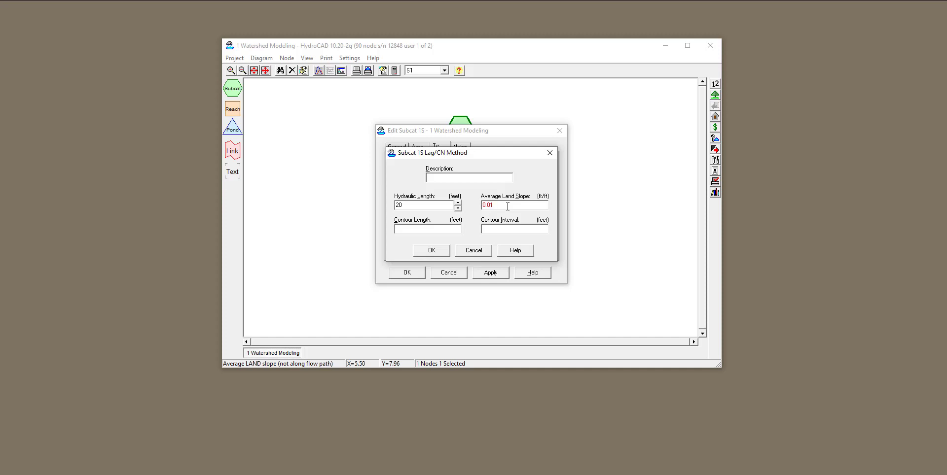
{"action": "left_click", "coordinate": [432, 250]}
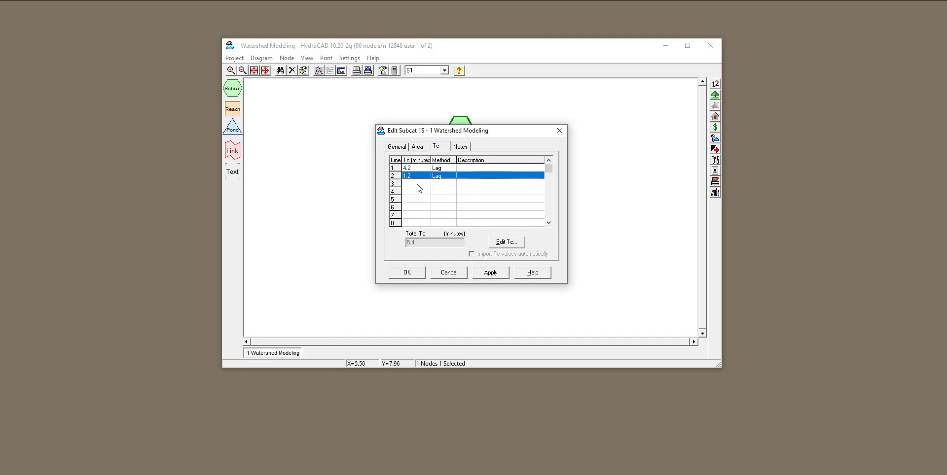
Add a third Lag/CN Method Tc segment with hydraulic length 10 feet and average land slope 0.06.
{"action": "double_click", "coordinate": [413, 185]}
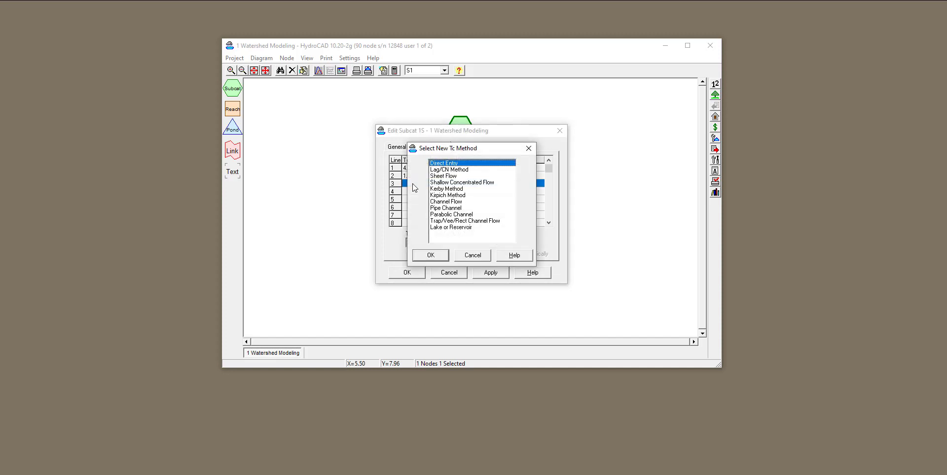
{"action": "double_click", "coordinate": [463, 169]}
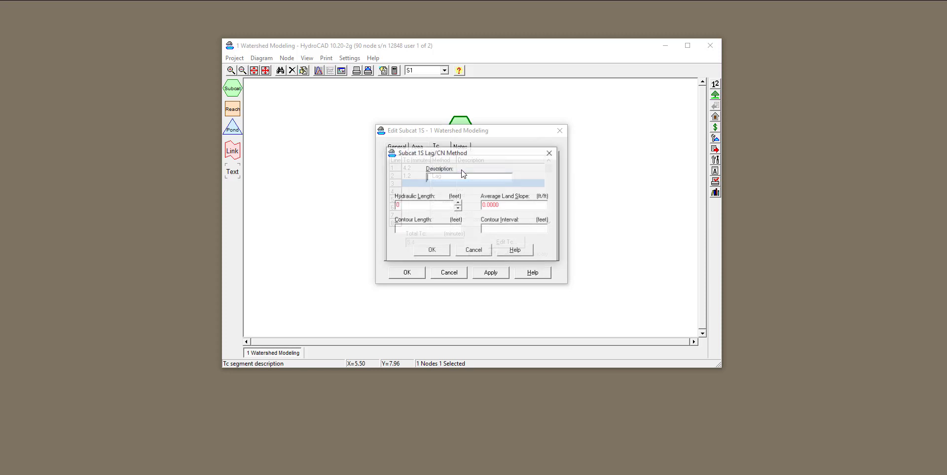
{"action": "double_click", "coordinate": [408, 206]}
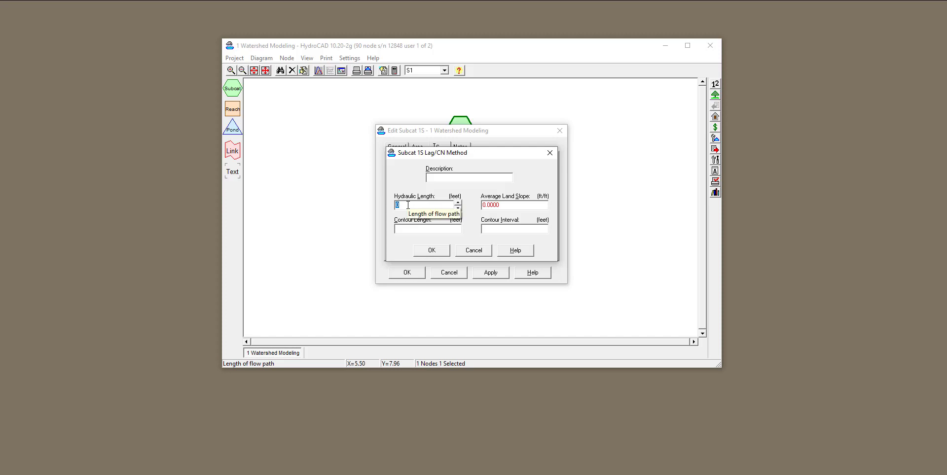
{"action": "type", "text": "1"}
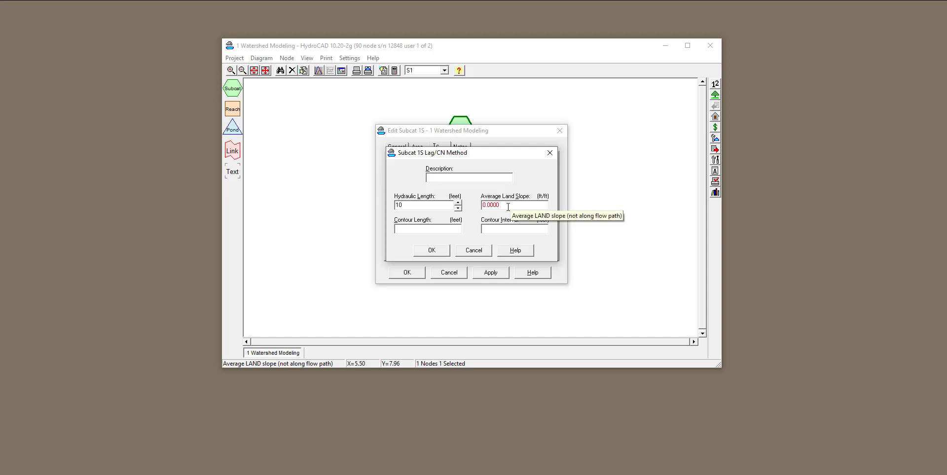
{"action": "left_click_drag", "start_coordinate": [508, 207], "coordinate": [492, 208]}
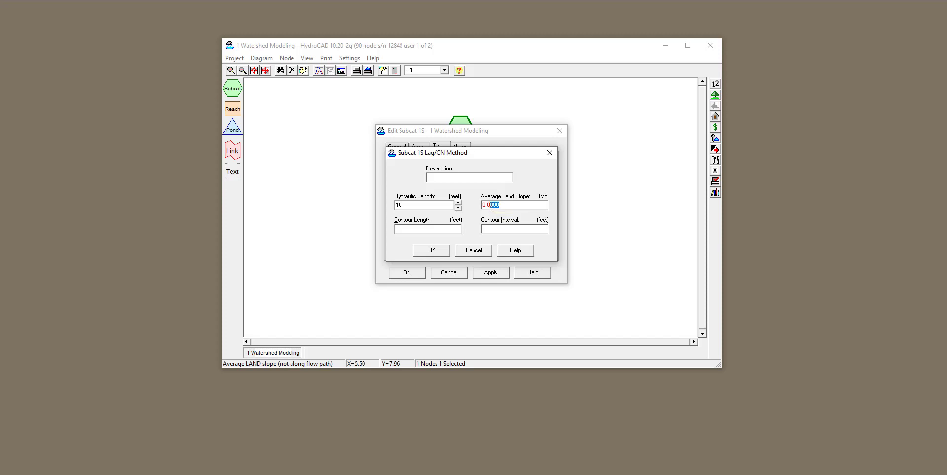
{"action": "type", "text": "6"}
{"action": "left_click", "coordinate": [441, 251]}
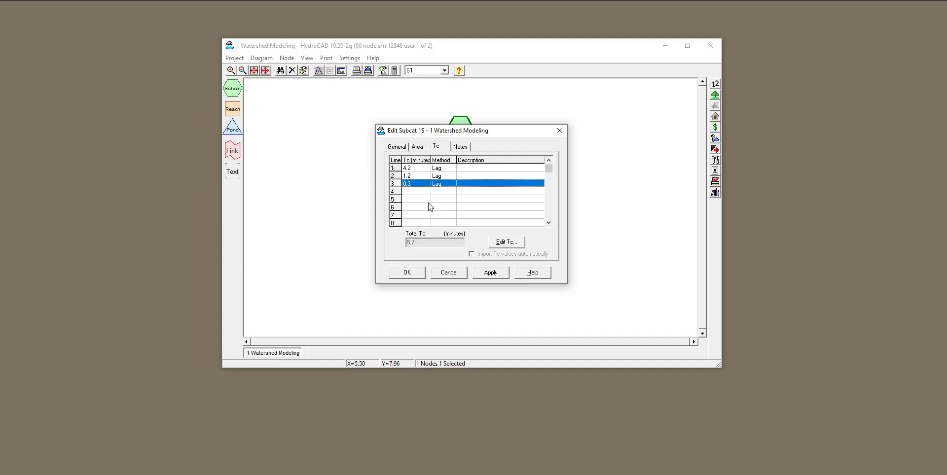
Set the first Tc segment's hydraulic length to 250 feet and save the subcatchment's settings.
{"action": "double_click", "coordinate": [419, 175]}
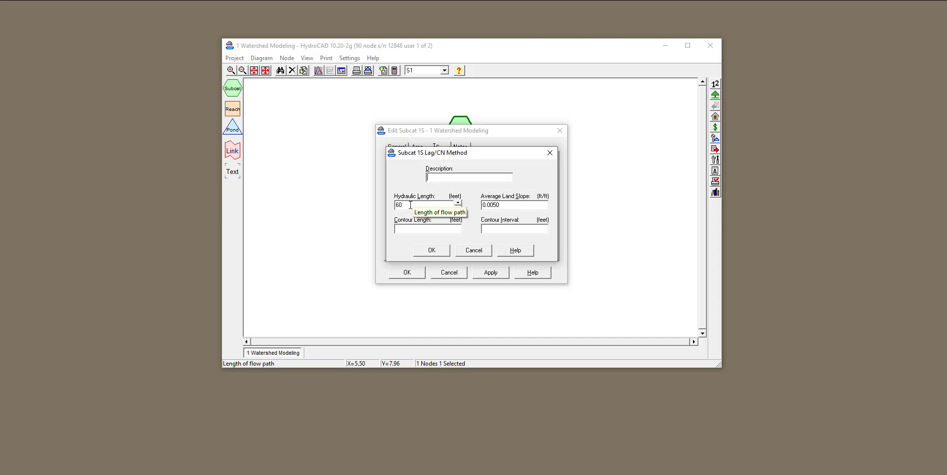
{"action": "left_click_drag", "start_coordinate": [414, 204], "coordinate": [386, 205]}
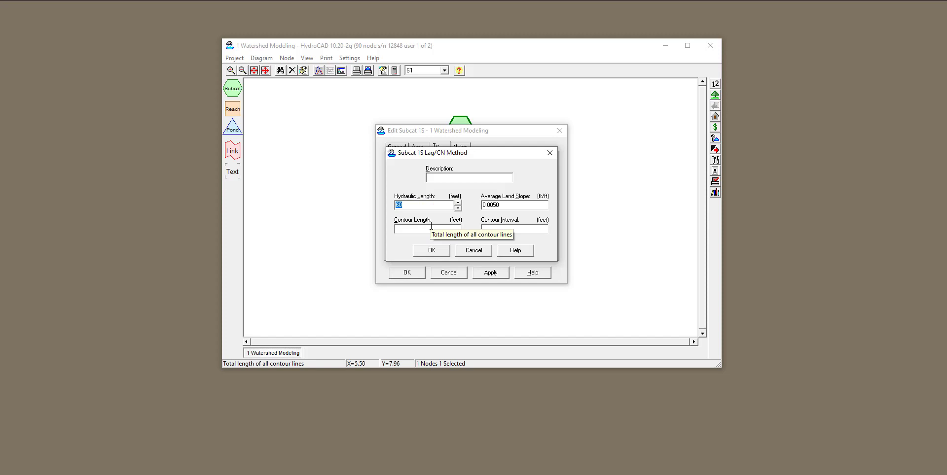
{"action": "type", "text": "25"}
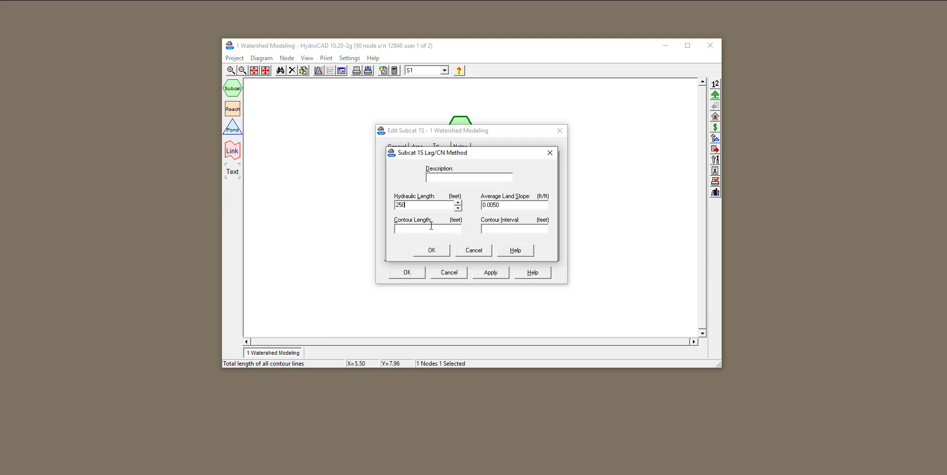
{"action": "left_click", "coordinate": [431, 250]}
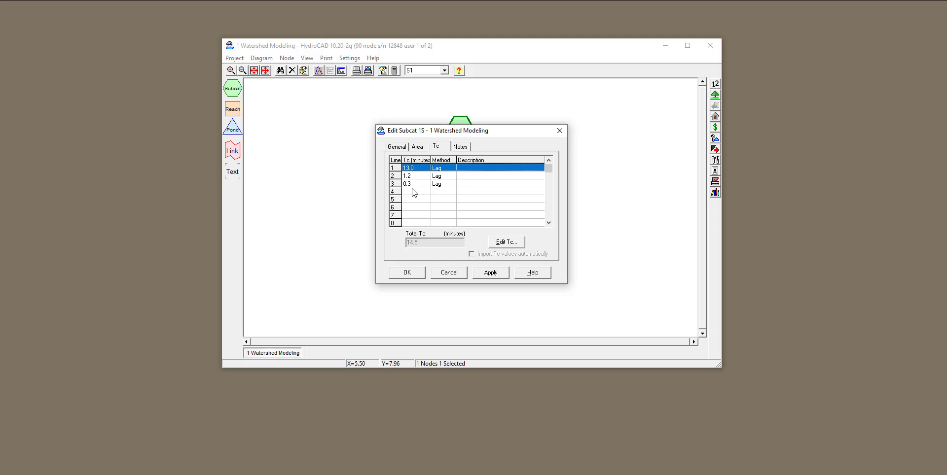
{"action": "left_click", "coordinate": [484, 273]}
{"action": "left_click", "coordinate": [407, 272]}
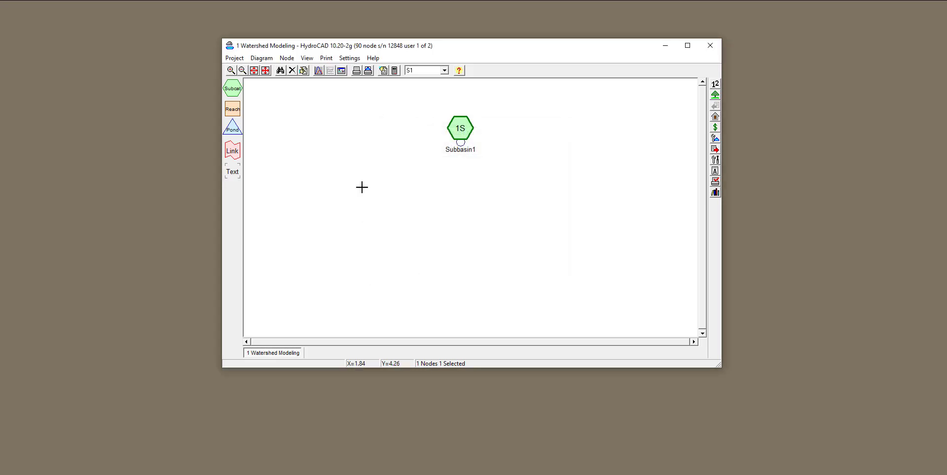
Set the minimum Tc to 5 minutes in the advanced calculation settings and save them.
{"action": "left_click", "coordinate": [395, 71]}
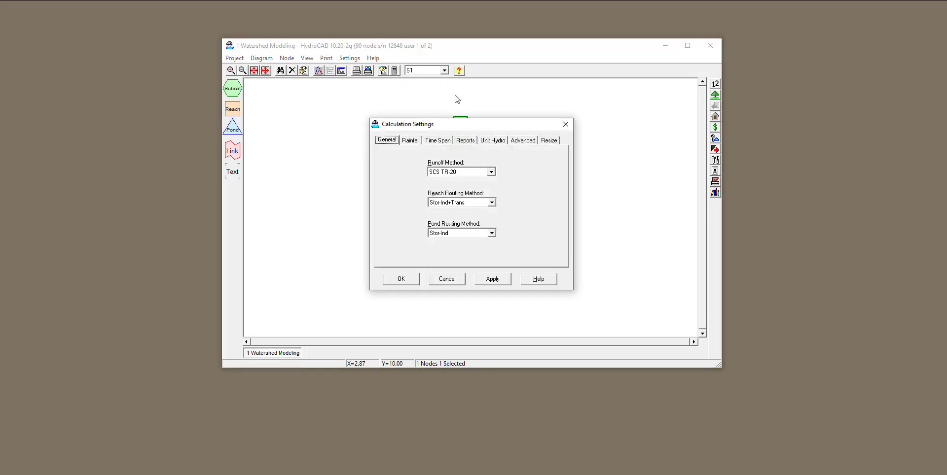
{"action": "left_click", "coordinate": [522, 141]}
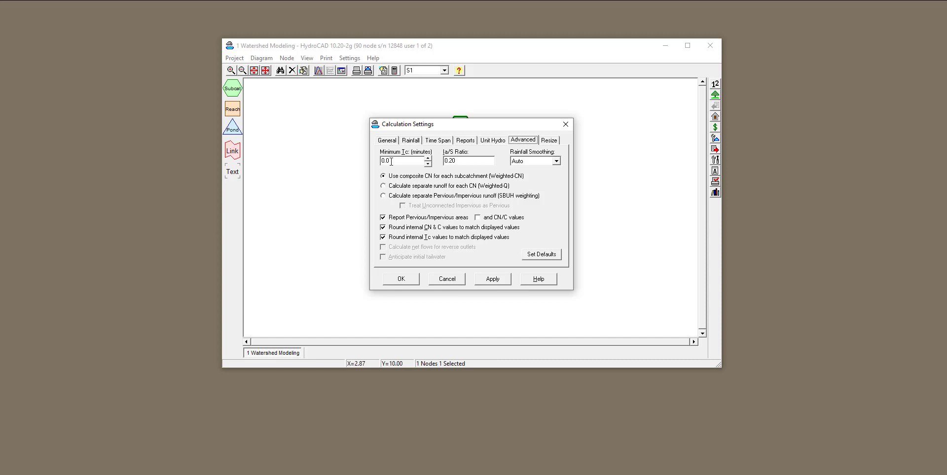
{"action": "left_click_drag", "start_coordinate": [394, 161], "coordinate": [377, 161]}
{"action": "type", "text": "5"}
{"action": "left_click", "coordinate": [402, 280]}
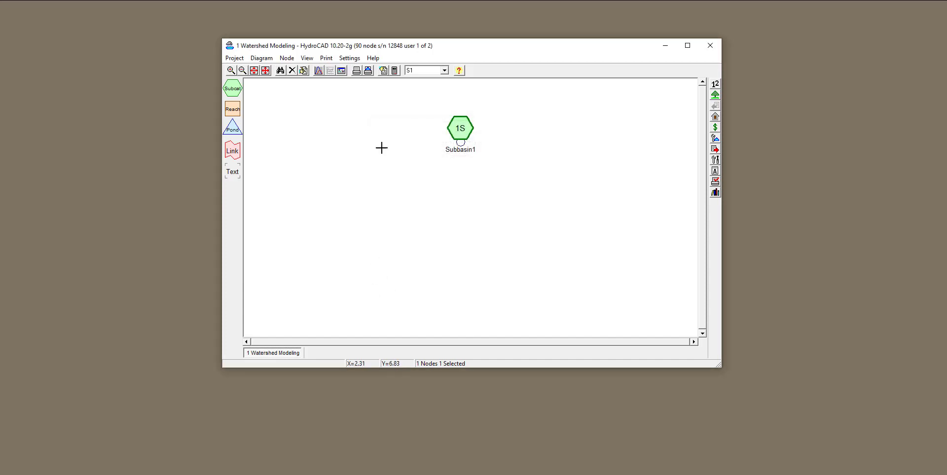
Review the Tc segments, areas and node name of subcatchment 1S, and close its editor with the settings applied.
{"action": "right_click", "coordinate": [460, 130]}
{"action": "left_click", "coordinate": [473, 135]}
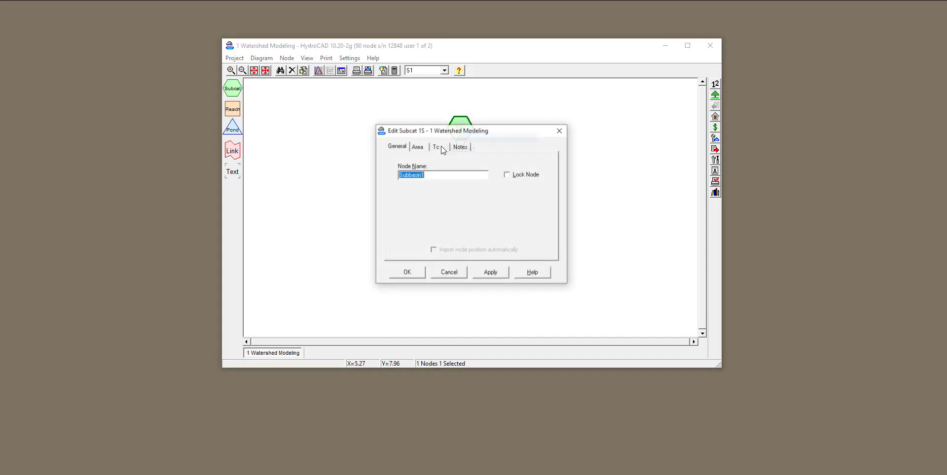
{"action": "left_click", "coordinate": [437, 148]}
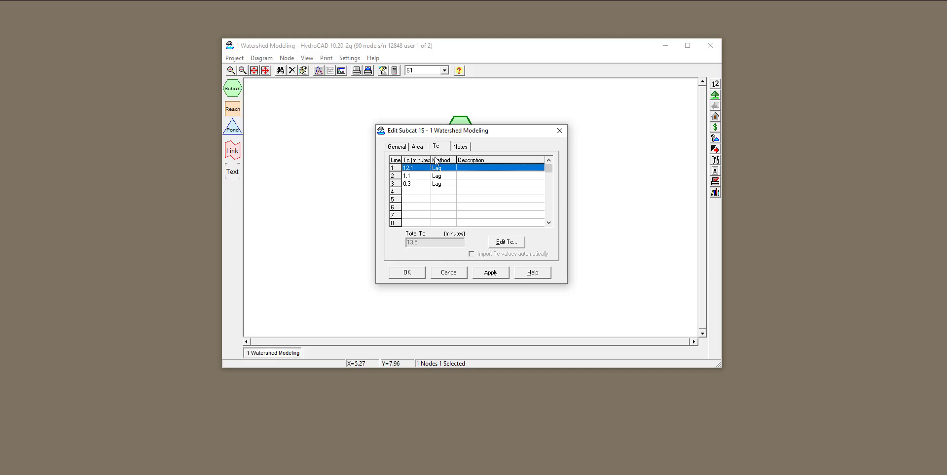
{"action": "left_click", "coordinate": [419, 147]}
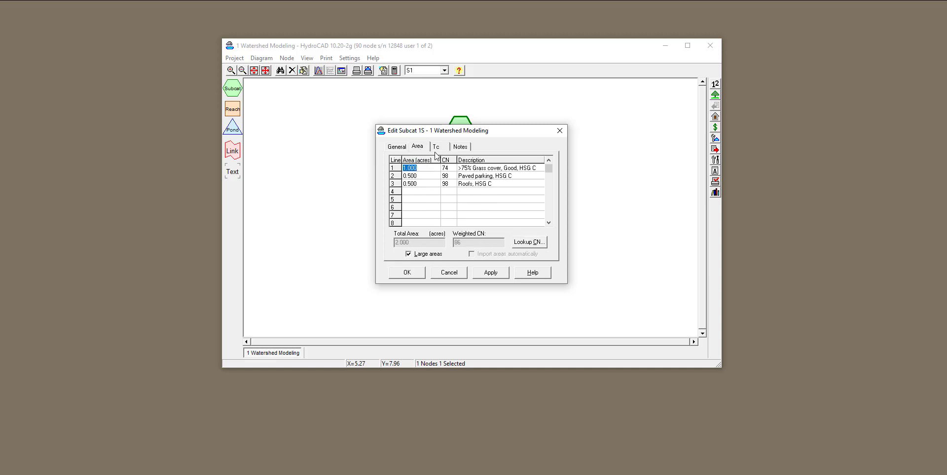
{"action": "left_click", "coordinate": [412, 193]}
{"action": "left_click", "coordinate": [395, 148]}
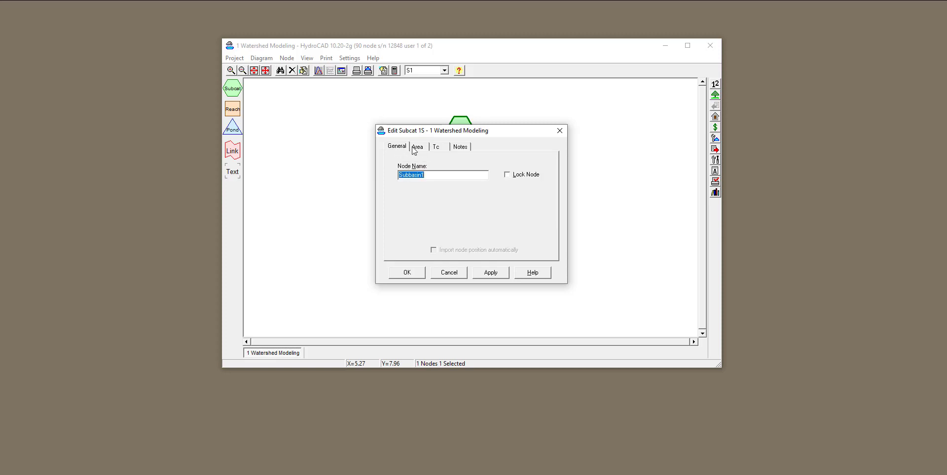
{"action": "left_click", "coordinate": [485, 274]}
{"action": "left_click", "coordinate": [418, 275]}
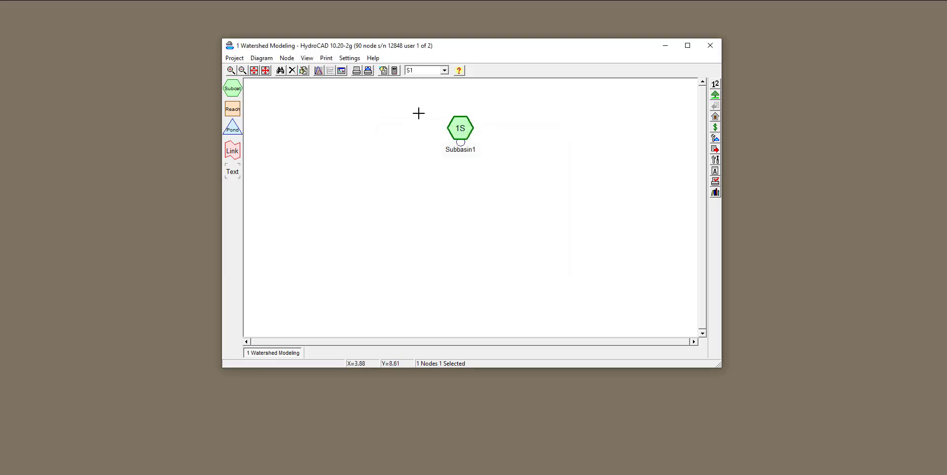
Open the rainfall calculation settings, and in the browser move the NOAA Atlas 14 map location to New Prague, Minnesota.
{"action": "left_click", "coordinate": [394, 71]}
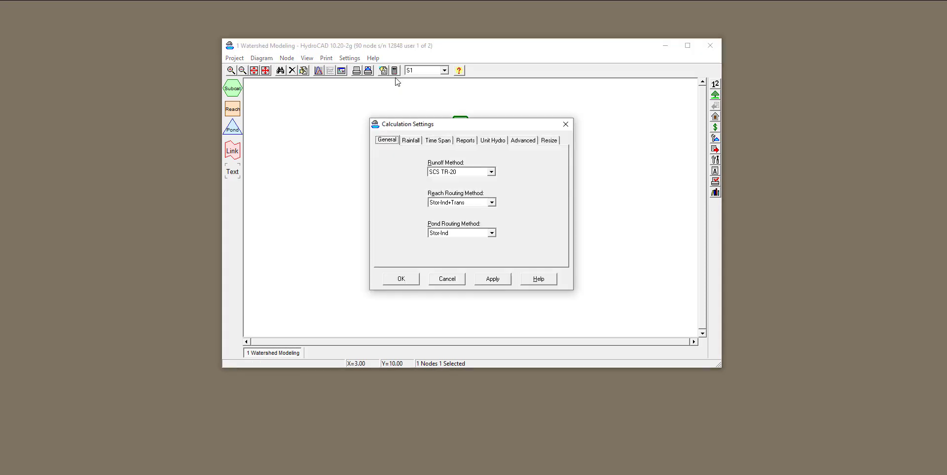
{"action": "left_click", "coordinate": [410, 141]}
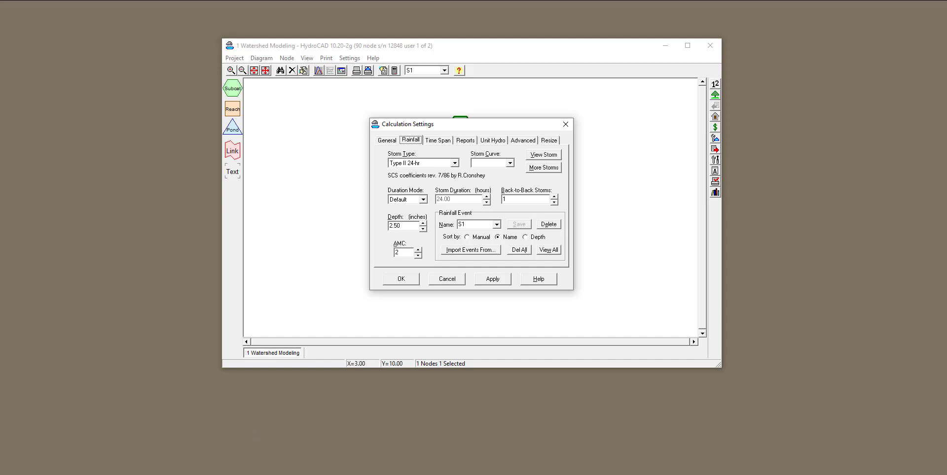
{"action": "left_click", "coordinate": [256, 444]}
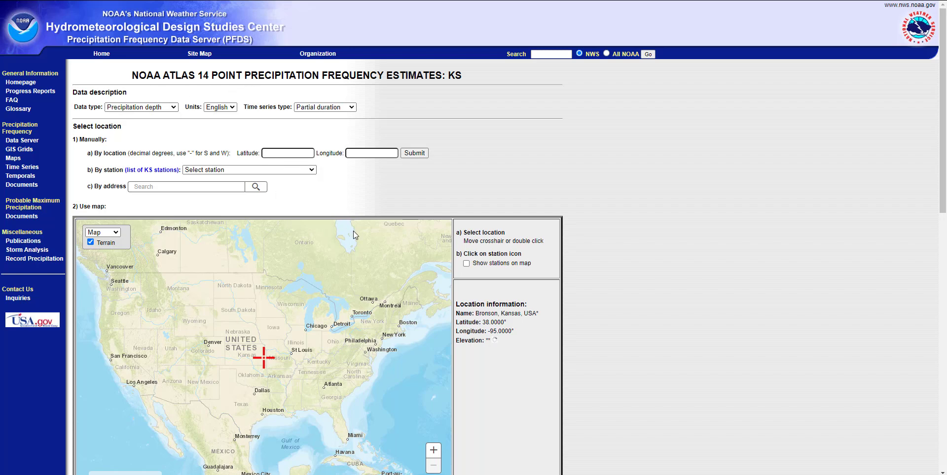
{"action": "scroll", "coordinate": [607, 293], "scroll_direction": "down", "scroll_amount": 1}
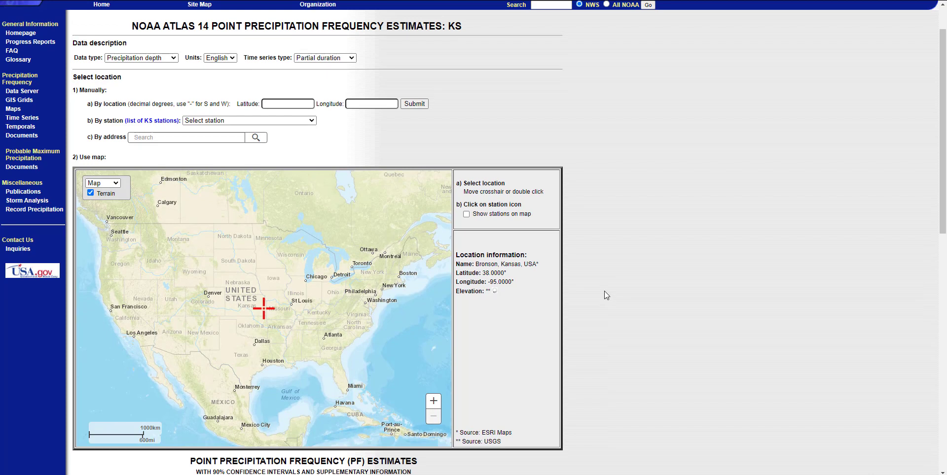
{"action": "left_click_drag", "start_coordinate": [268, 313], "coordinate": [271, 261]}
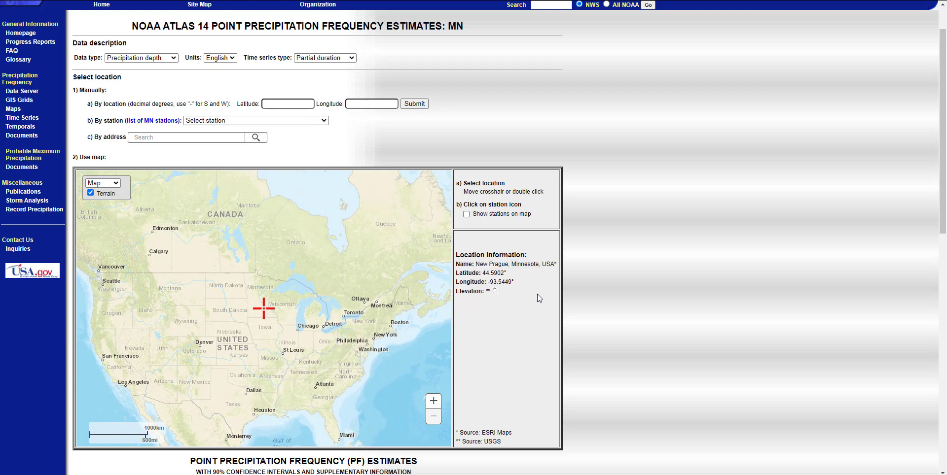
Examine the NOAA precipitation frequency table for the selected location by storm duration and average recurrence interval.
{"action": "scroll", "coordinate": [537, 294], "scroll_direction": "down", "scroll_amount": 8}
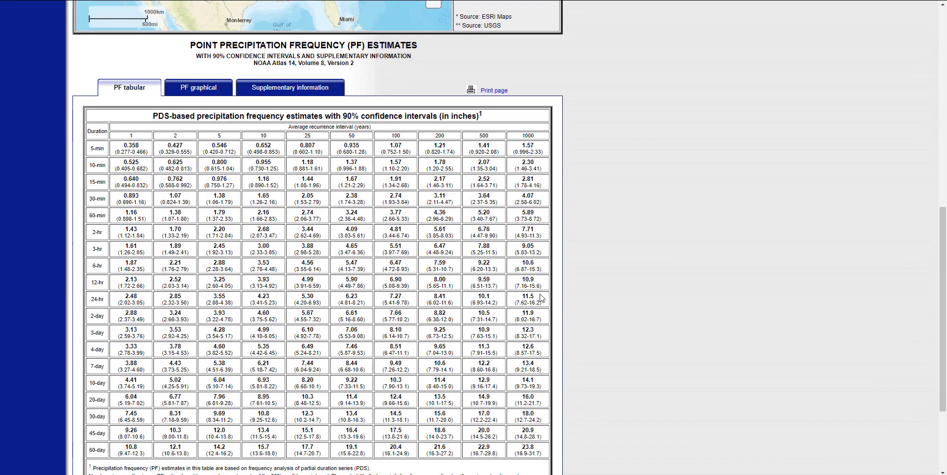
{"action": "scroll", "coordinate": [540, 298], "scroll_direction": "up", "scroll_amount": 1}
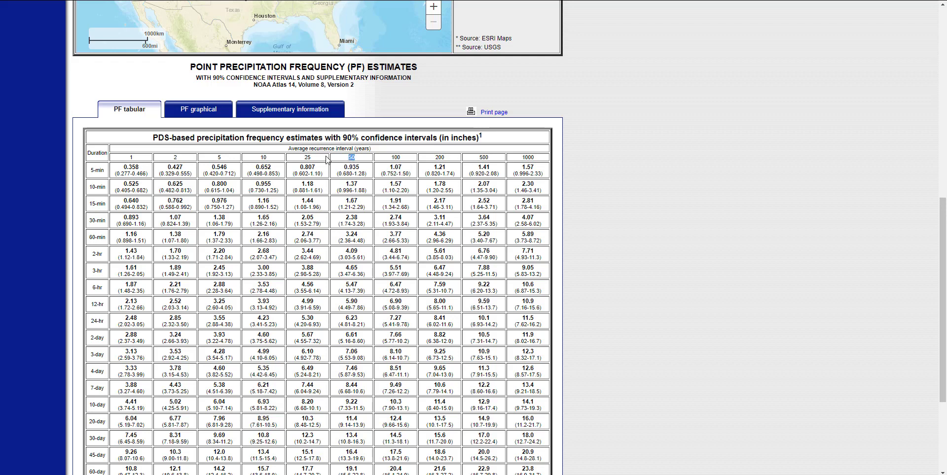
{"action": "double_click", "coordinate": [303, 157]}
{"action": "left_click_drag", "start_coordinate": [259, 217], "coordinate": [262, 217]}
{"action": "left_click", "coordinate": [91, 238]}
{"action": "left_click_drag", "start_coordinate": [227, 239], "coordinate": [217, 235]}
{"action": "left_click", "coordinate": [218, 237]}
{"action": "scroll", "coordinate": [461, 141], "scroll_direction": "up", "scroll_amount": 9}
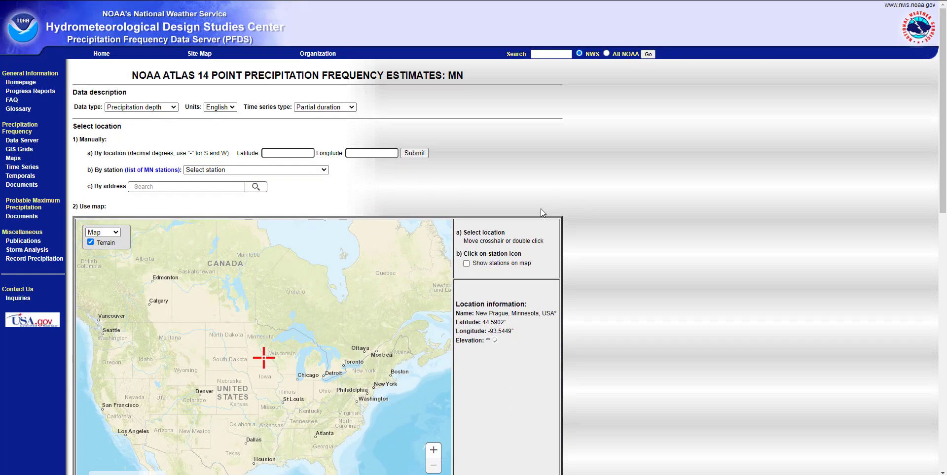
{"action": "scroll", "coordinate": [541, 209], "scroll_direction": "down", "scroll_amount": 3}
{"action": "scroll", "coordinate": [540, 210], "scroll_direction": "up", "scroll_amount": 3}
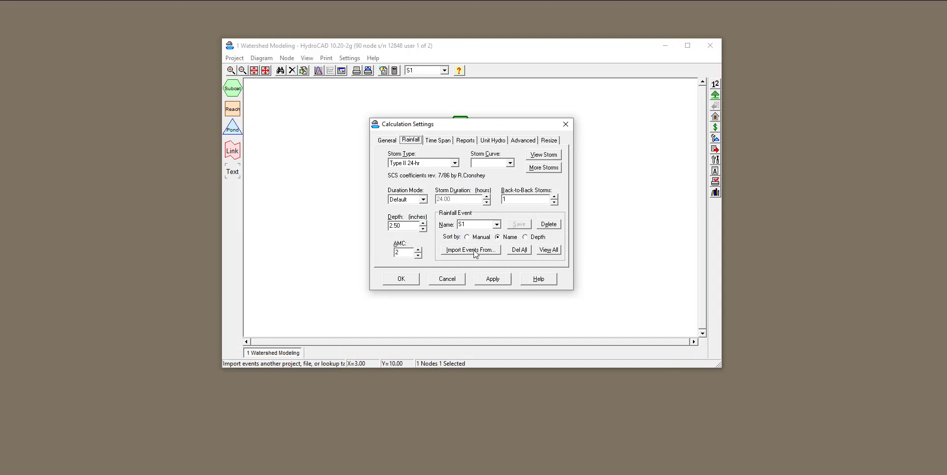
Switch back to HydroCAD and check the rainfall depths of events S1 and S2.
{"action": "left_click_drag", "start_coordinate": [405, 225], "coordinate": [380, 222]}
{"action": "left_click", "coordinate": [403, 226]}
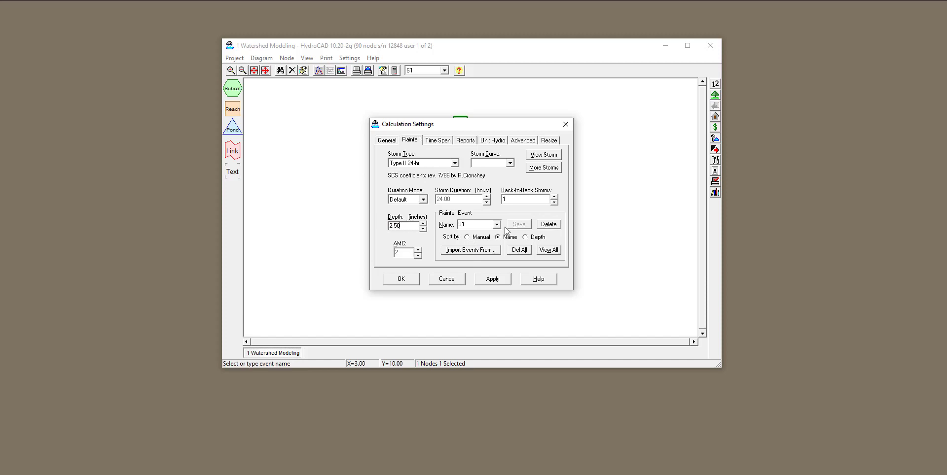
{"action": "left_click", "coordinate": [496, 225]}
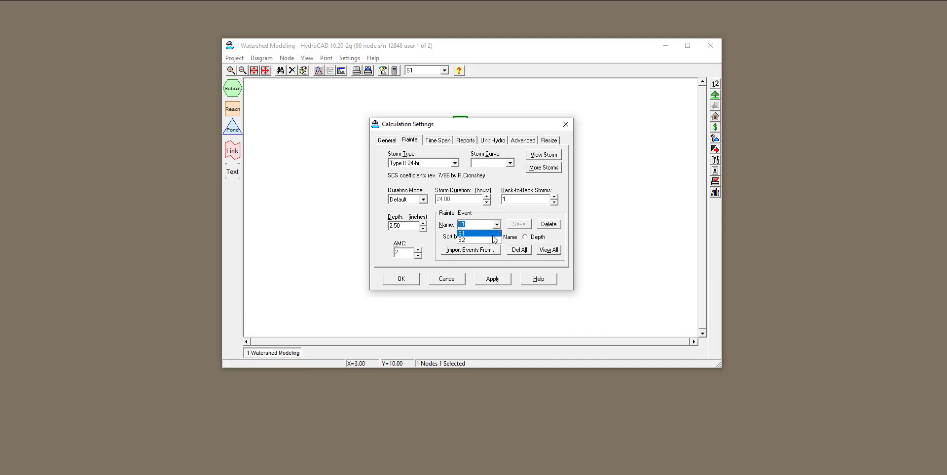
{"action": "left_click", "coordinate": [471, 239]}
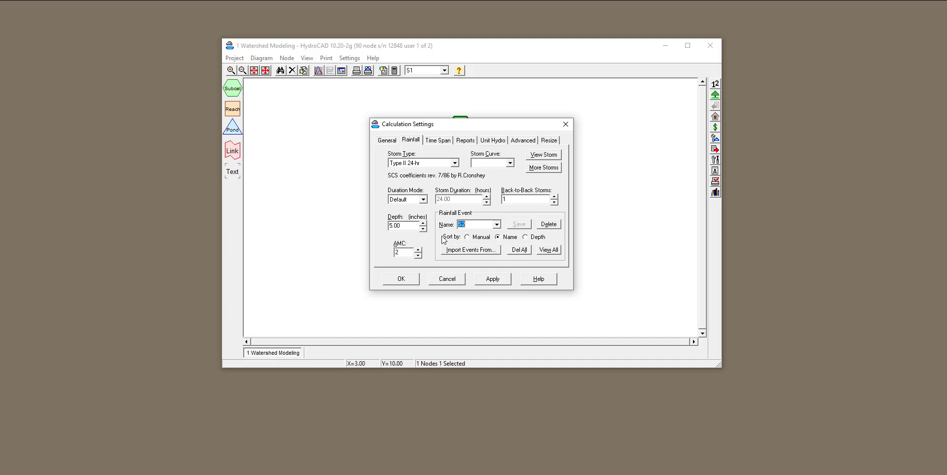
{"action": "left_click", "coordinate": [497, 225]}
{"action": "left_click", "coordinate": [492, 232]}
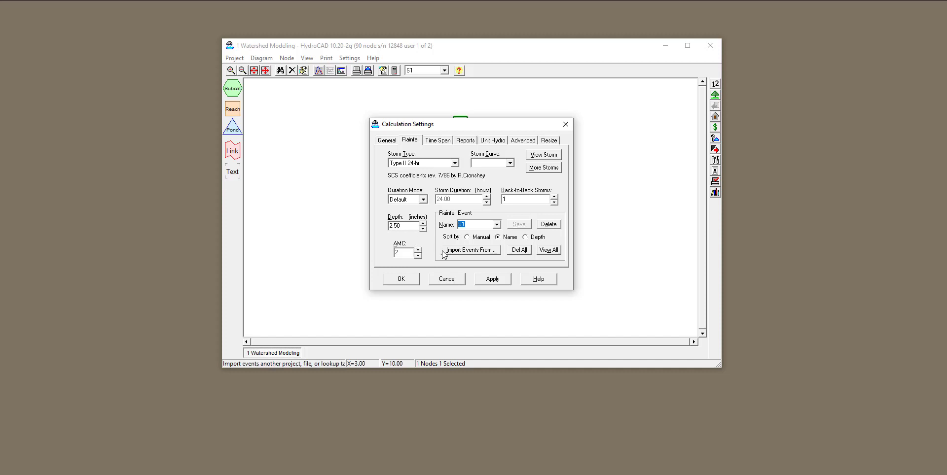
Start importing rainfall events from the lookup table, using the Atlas-14-Rain.txt file and finding the state MN.
{"action": "left_click", "coordinate": [477, 255]}
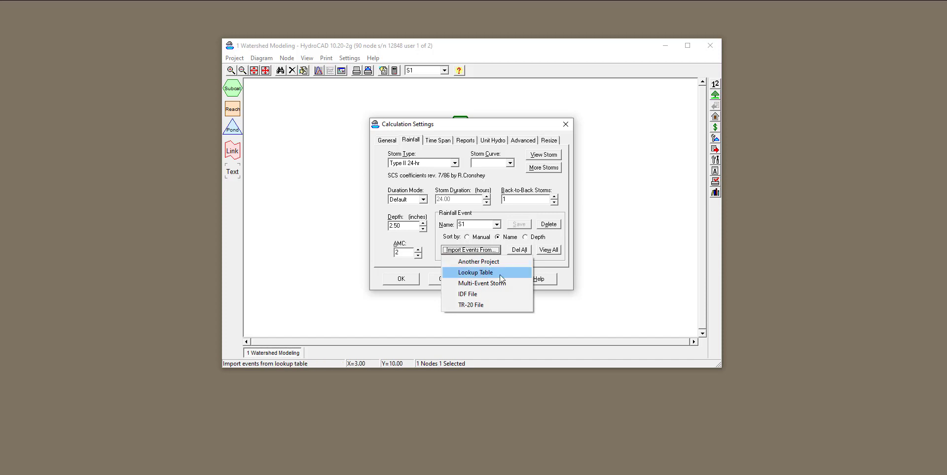
{"action": "left_click", "coordinate": [479, 273]}
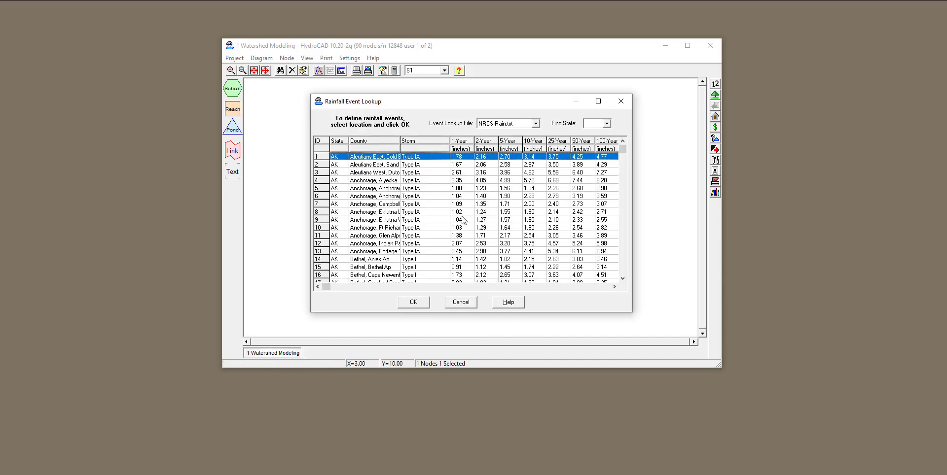
{"action": "left_click", "coordinate": [535, 124]}
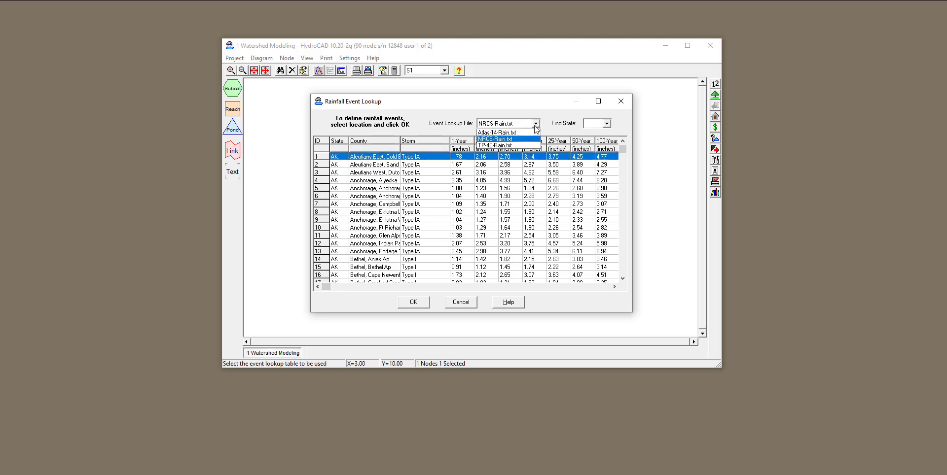
{"action": "left_click", "coordinate": [527, 133]}
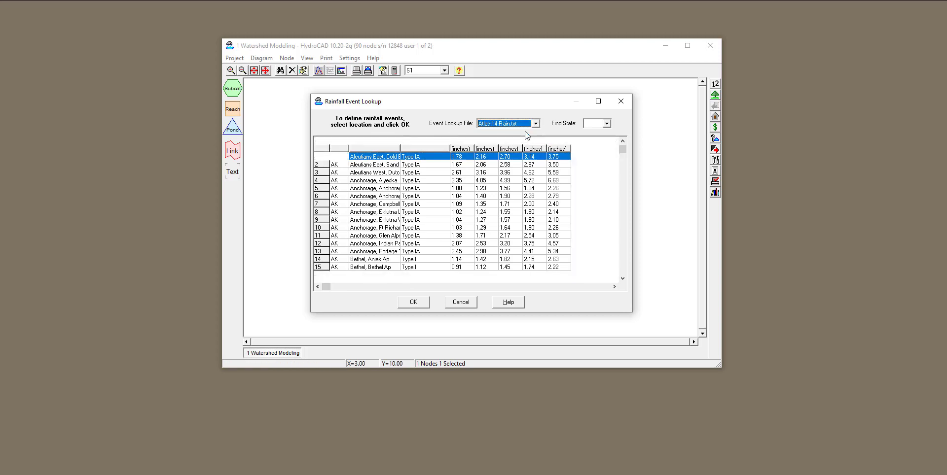
{"action": "left_click", "coordinate": [606, 125]}
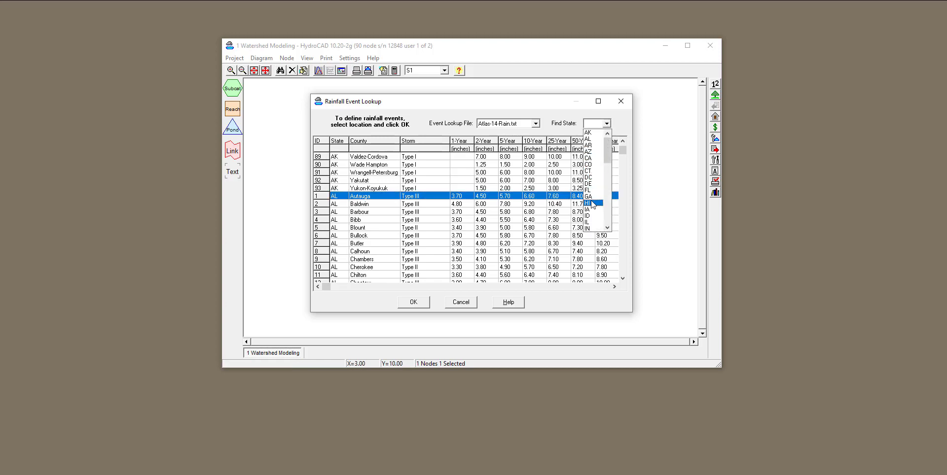
{"action": "scroll", "coordinate": [593, 203], "scroll_direction": "down", "scroll_amount": 4}
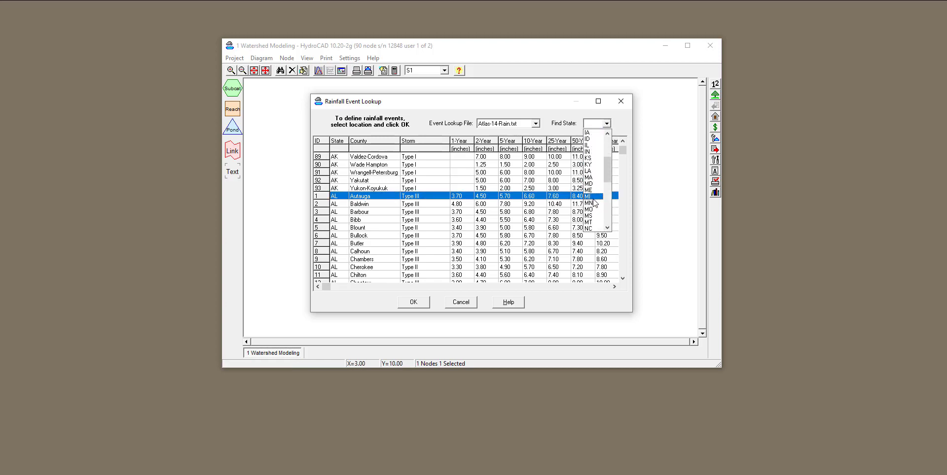
{"action": "left_click", "coordinate": [592, 202]}
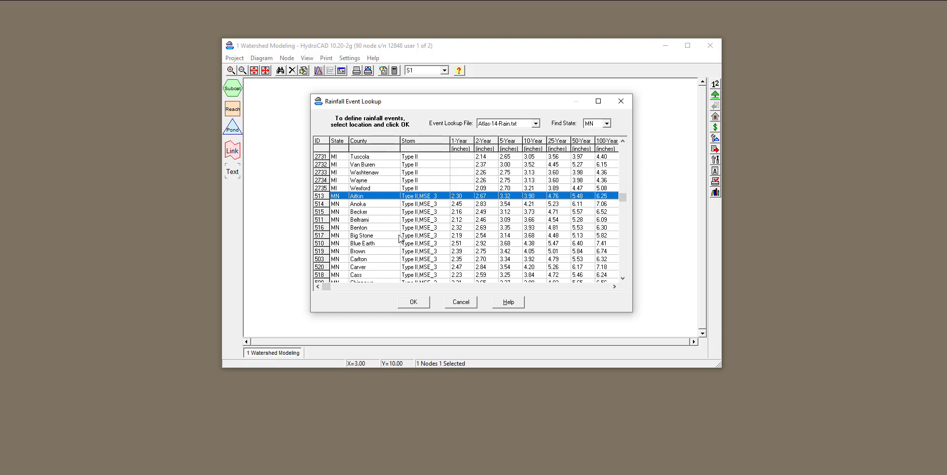
Select Hennepin county among the Minnesota locations in the rainfall event lookup table.
{"action": "key", "text": "Down"}
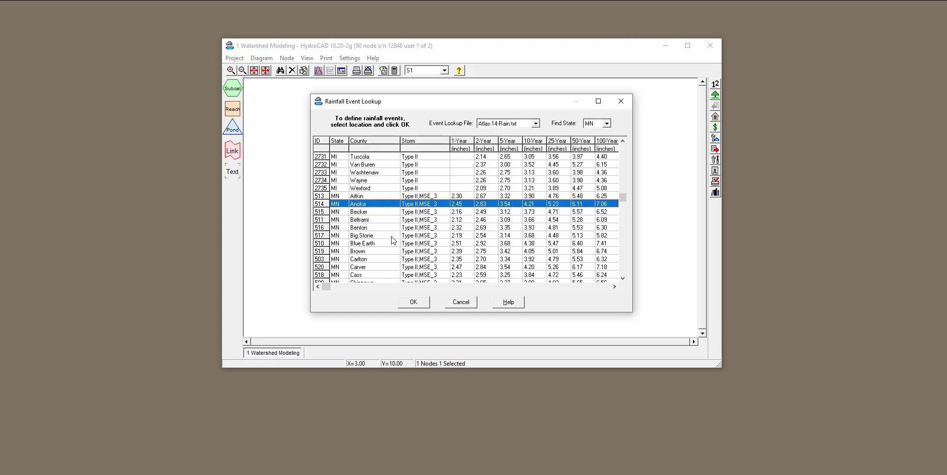
{"action": "key", "text": "Down"}
{"action": "key", "text": "Down"}
{"action": "key", "text": "Down"}
{"action": "key", "text": "Down"}
{"action": "key", "text": "Down"}
{"action": "key", "text": "Down"}
{"action": "key", "text": "Down"}
{"action": "key", "text": "Down"}
{"action": "key", "text": "Down"}
{"action": "key", "text": "Down"}
{"action": "key", "text": "Down"}
{"action": "key", "text": "Down"}
{"action": "key", "text": "Down"}
{"action": "key", "text": "Down"}
{"action": "key", "text": "Down"}
{"action": "key", "text": "Down"}
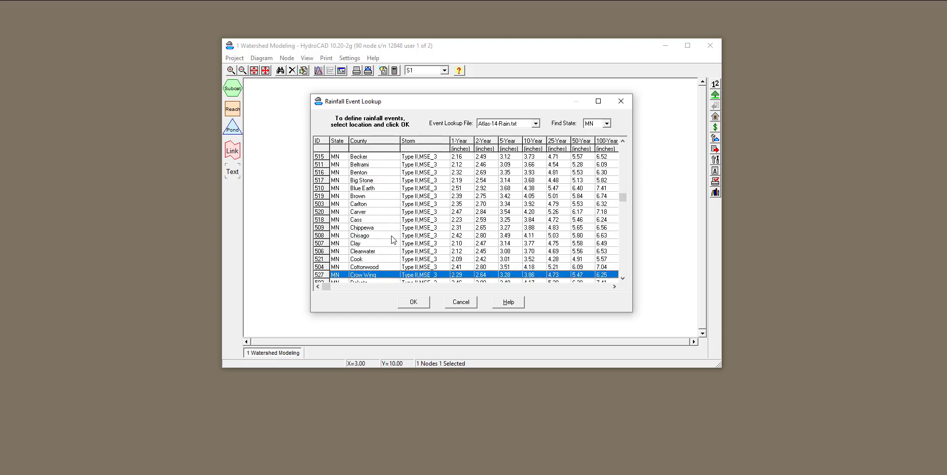
{"action": "key", "text": "Down"}
{"action": "key", "text": "Down"}
{"action": "key", "text": "Down"}
{"action": "key", "text": "Down"}
{"action": "key", "text": "Down"}
{"action": "key", "text": "Down"}
{"action": "key", "text": "Down"}
{"action": "key", "text": "Down"}
{"action": "key", "text": "Down"}
{"action": "key", "text": "Down"}
{"action": "key", "text": "Down"}
{"action": "key", "text": "Down"}
{"action": "key", "text": "Down"}
{"action": "key", "text": "Down"}
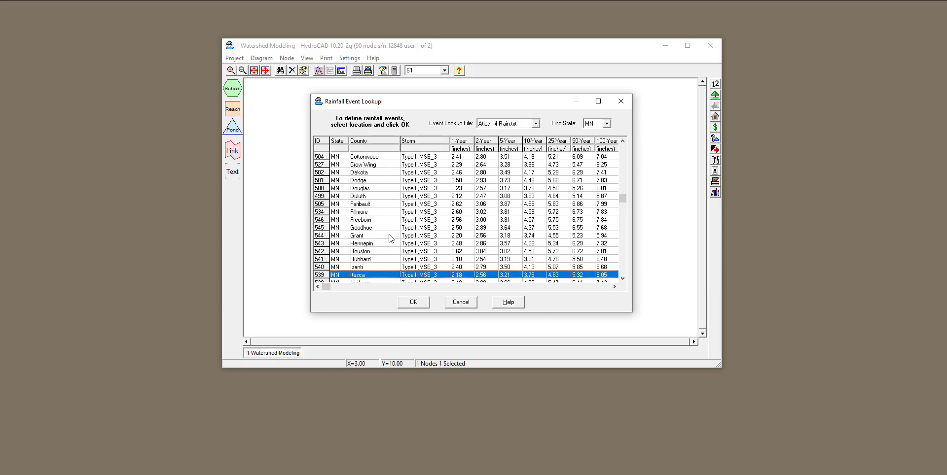
{"action": "key", "text": "Down"}
{"action": "left_click", "coordinate": [366, 236]}
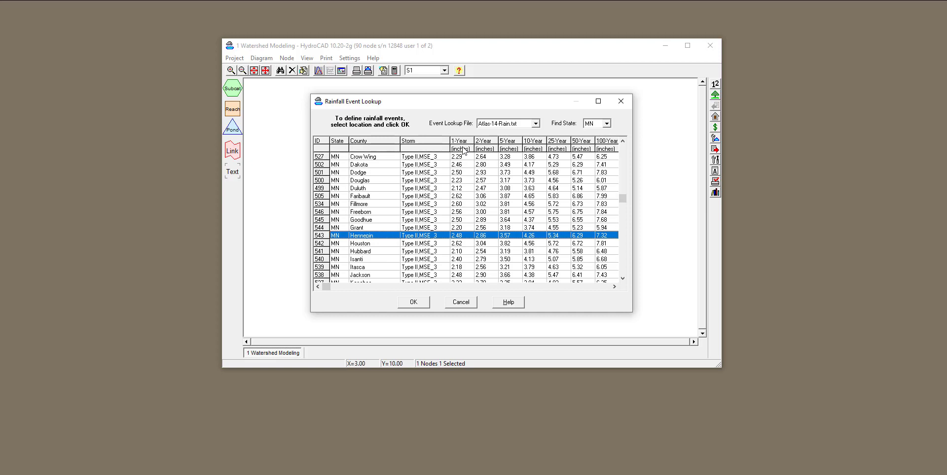
Create Type II rainfall events for Hennepin county, replacing all current events, and open the list of event names.
{"action": "left_click", "coordinate": [419, 305]}
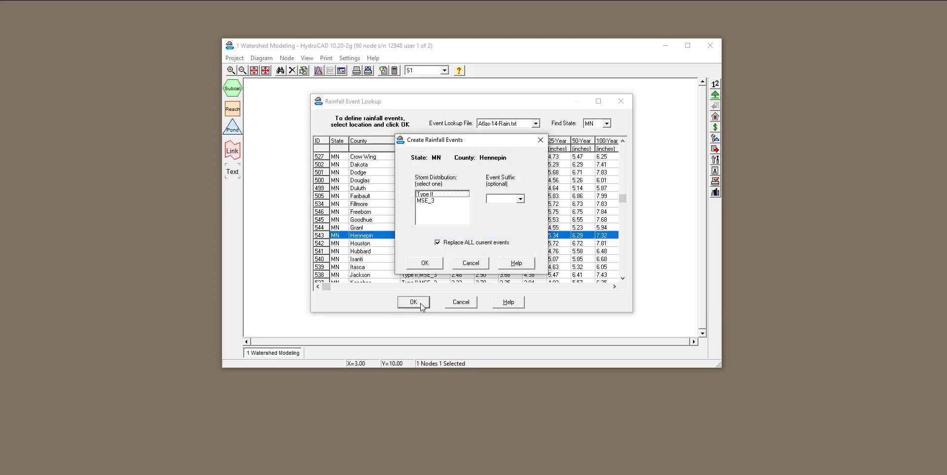
{"action": "left_click", "coordinate": [427, 195]}
{"action": "left_click", "coordinate": [425, 263]}
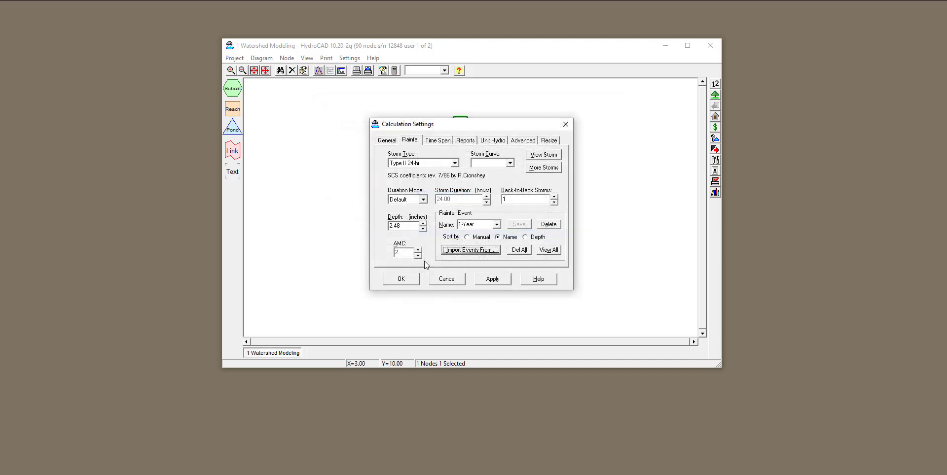
{"action": "left_click", "coordinate": [496, 225]}
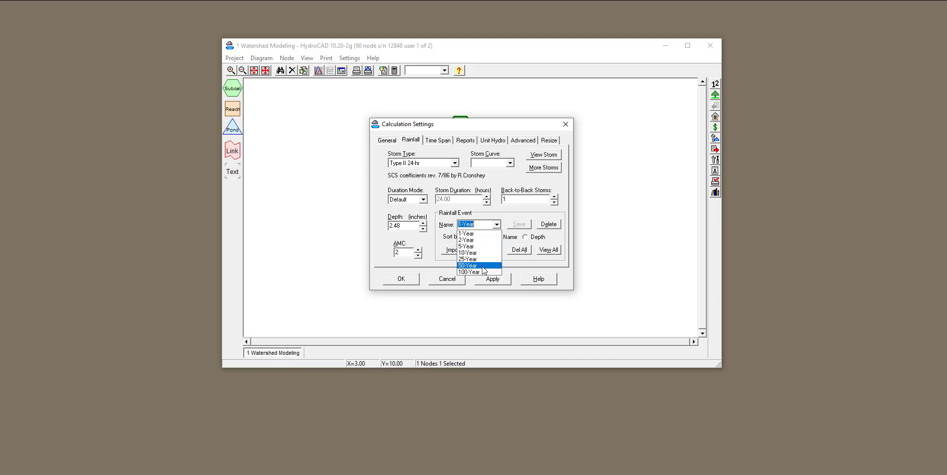
Review the 1-Year rainfall depth and select the 25-Year event to check its depth.
{"action": "left_click", "coordinate": [437, 236]}
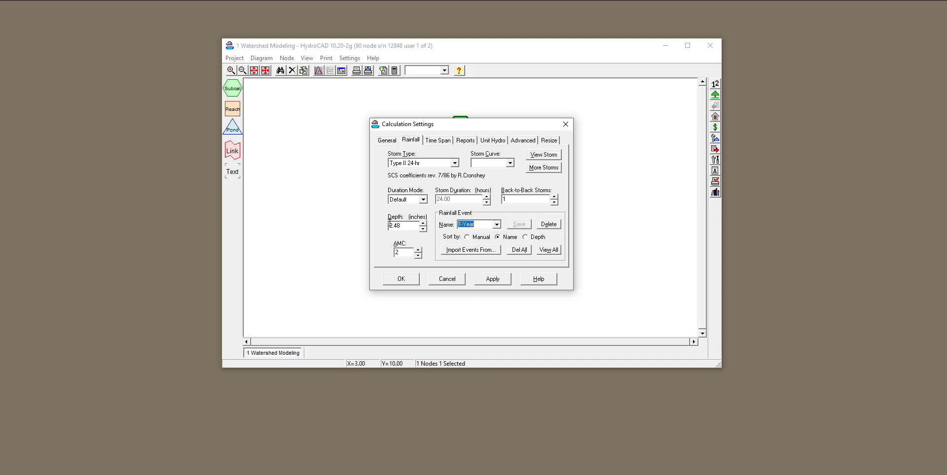
{"action": "left_click", "coordinate": [497, 225]}
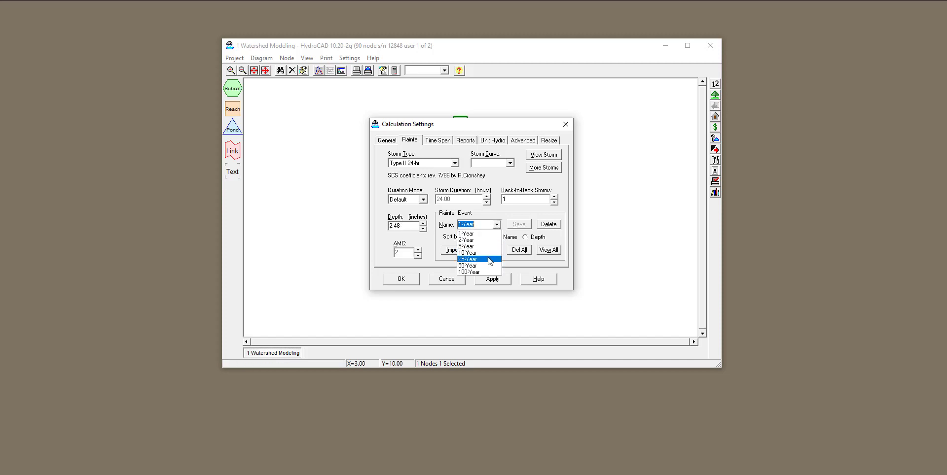
{"action": "left_click", "coordinate": [490, 260]}
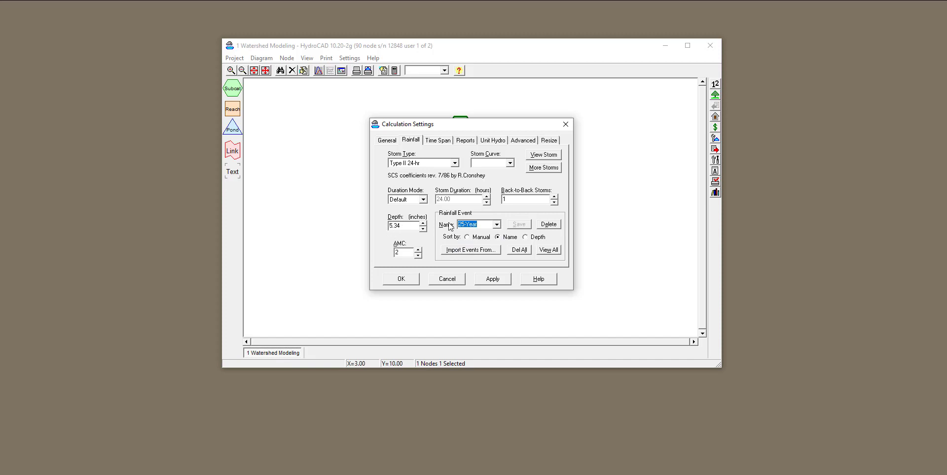
{"action": "left_click", "coordinate": [497, 225]}
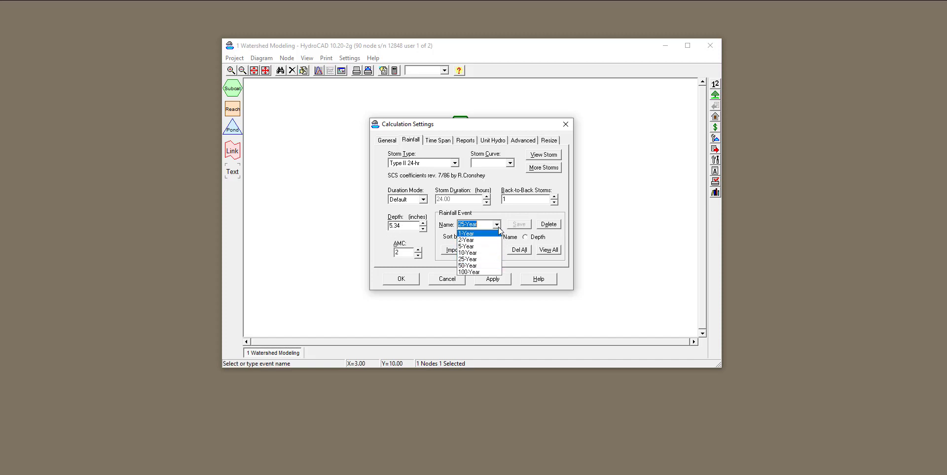
{"action": "left_click", "coordinate": [497, 226]}
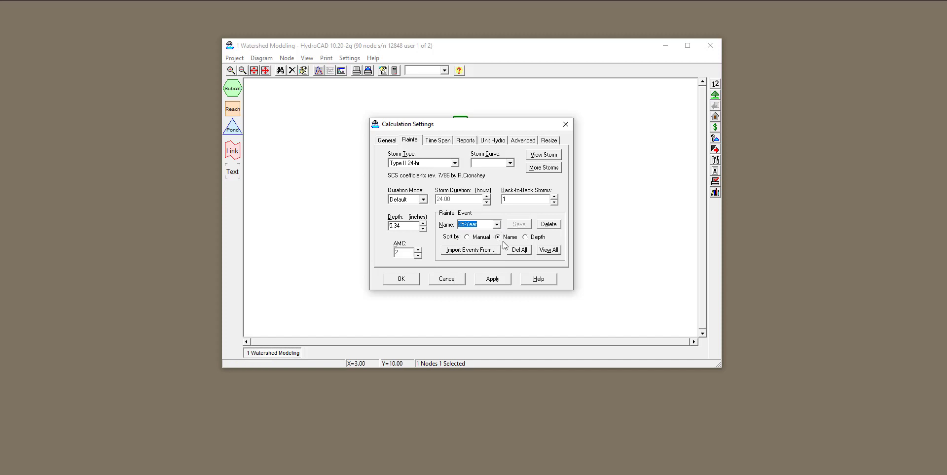
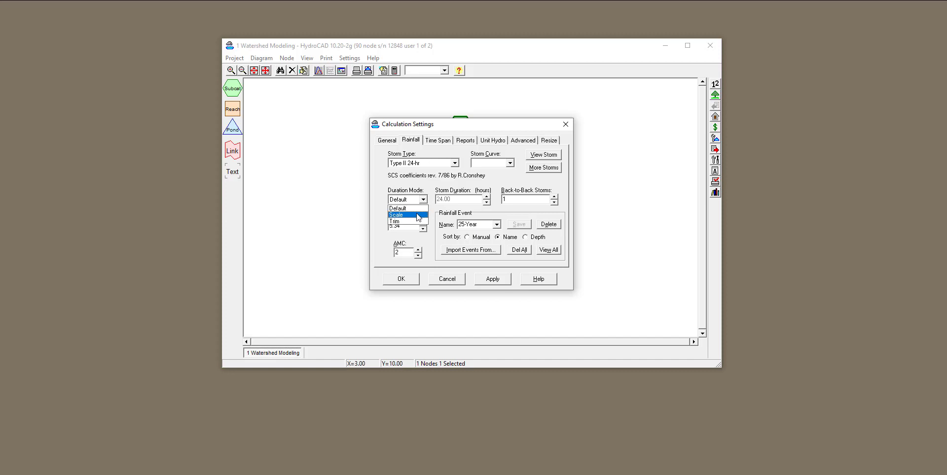
Try the Scale duration mode with a storm duration of 2 hours and restore the Default mode.
{"action": "left_click", "coordinate": [395, 215]}
{"action": "left_click", "coordinate": [448, 250]}
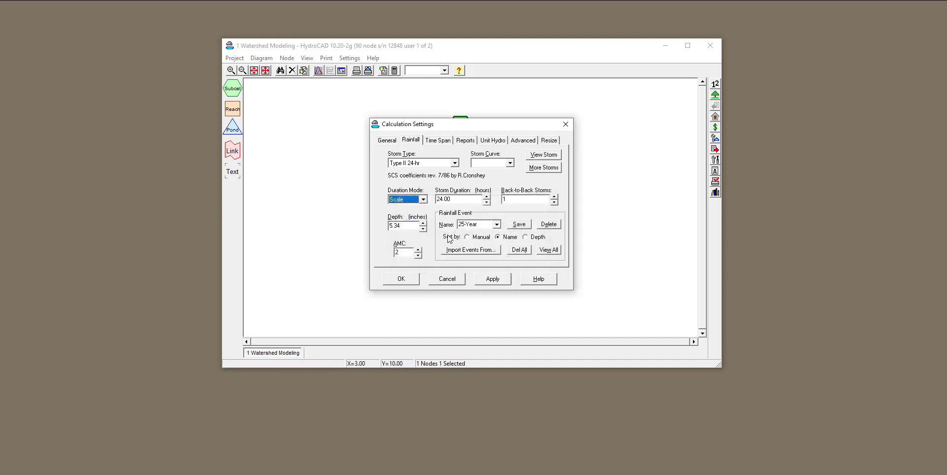
{"action": "left_click", "coordinate": [448, 200]}
{"action": "left_click_drag", "start_coordinate": [447, 200], "coordinate": [434, 200]}
{"action": "type", "text": "2"}
{"action": "left_click", "coordinate": [423, 199]}
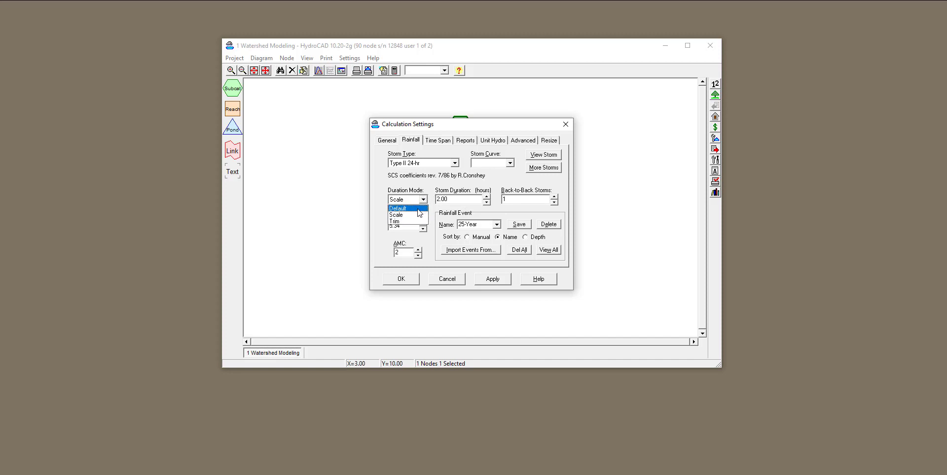
{"action": "left_click", "coordinate": [419, 209]}
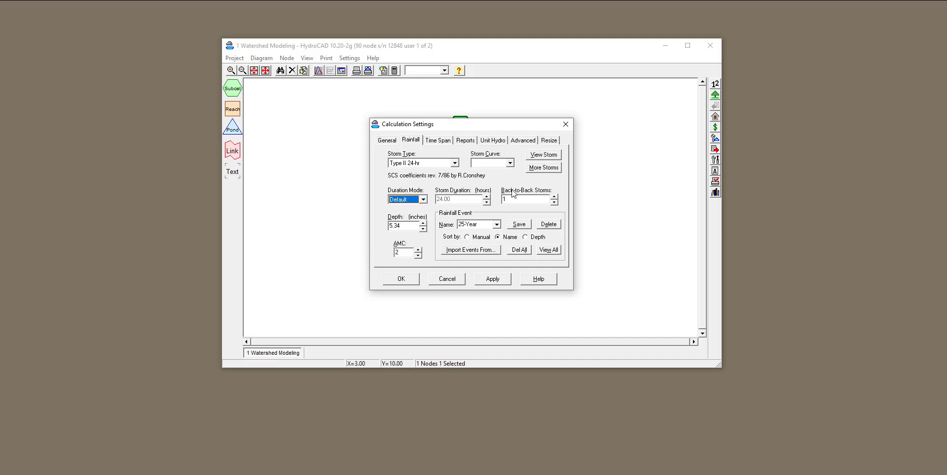
View the Type II 24-hr storm distribution for the current depth as a graph and examine its full table.
{"action": "left_click", "coordinate": [542, 156]}
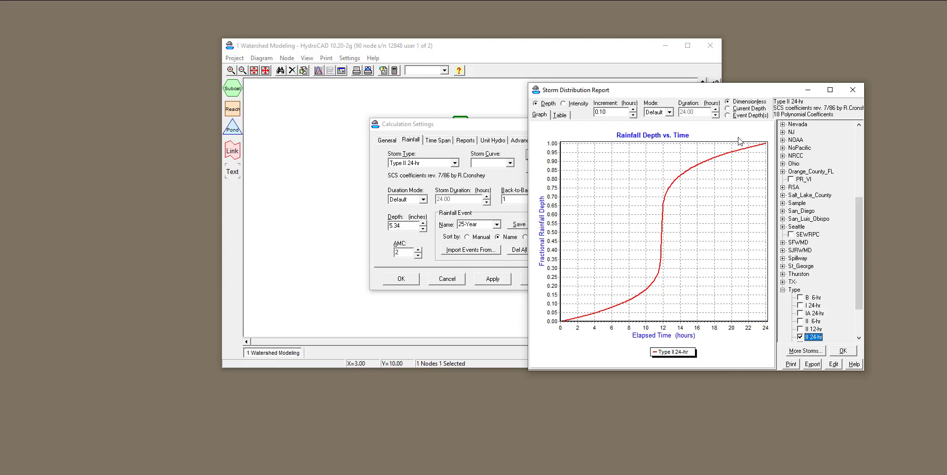
{"action": "left_click", "coordinate": [729, 109]}
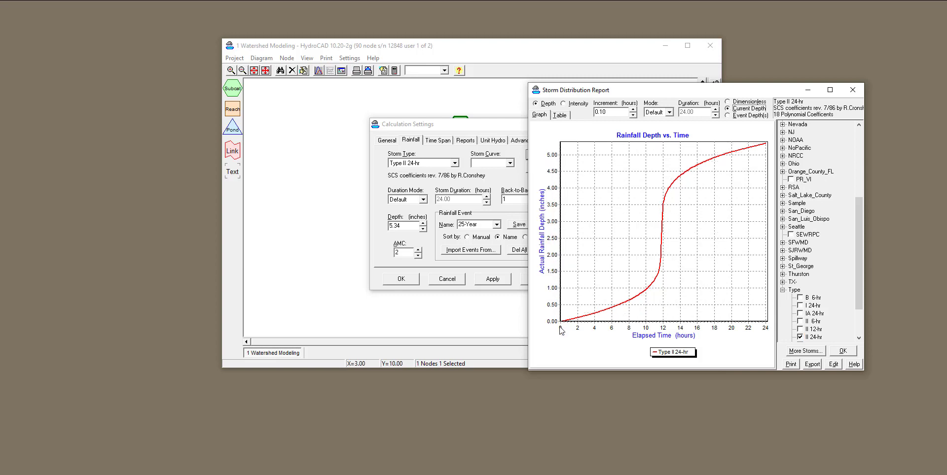
{"action": "left_click", "coordinate": [559, 116]}
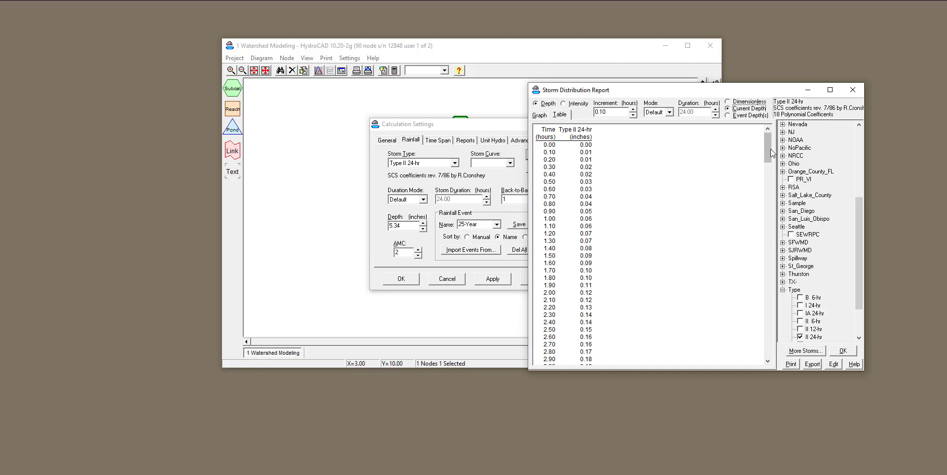
{"action": "left_click_drag", "start_coordinate": [769, 141], "coordinate": [772, 348]}
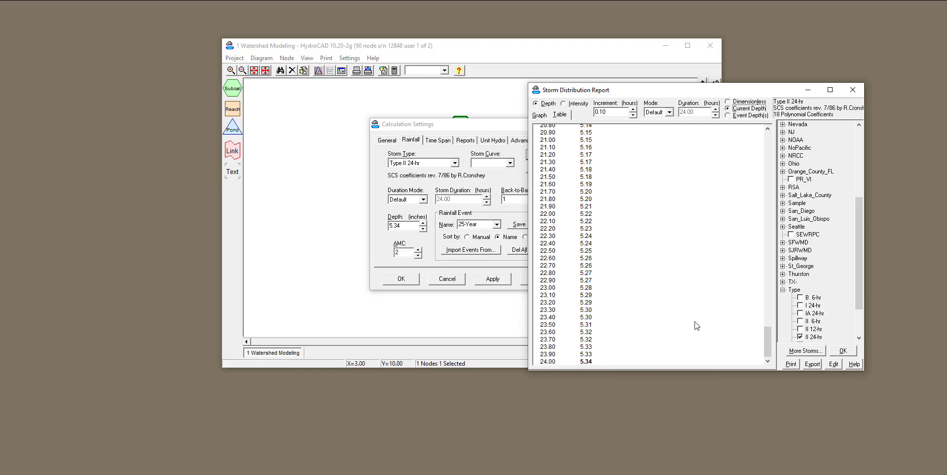
{"action": "left_click_drag", "start_coordinate": [768, 347], "coordinate": [770, 141]}
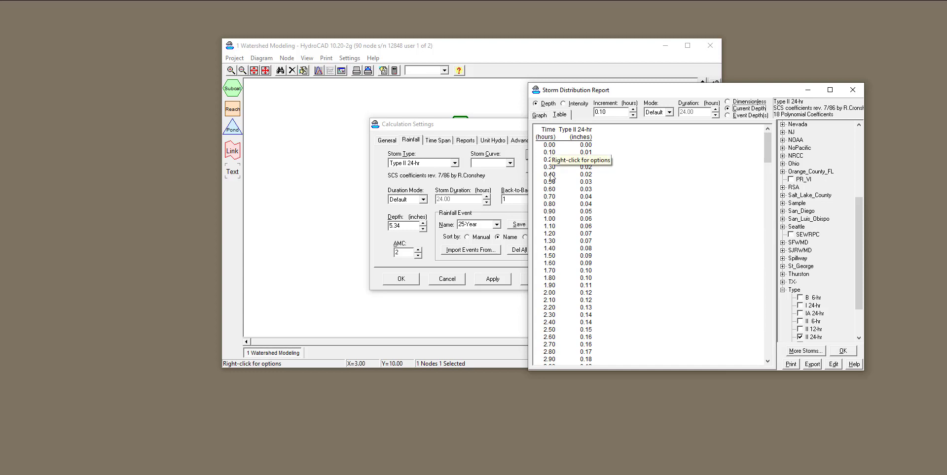
Try a time increment of 0.13 hours in the storm distribution table and return it to 0.10.
{"action": "left_click", "coordinate": [633, 110]}
{"action": "left_click", "coordinate": [633, 110]}
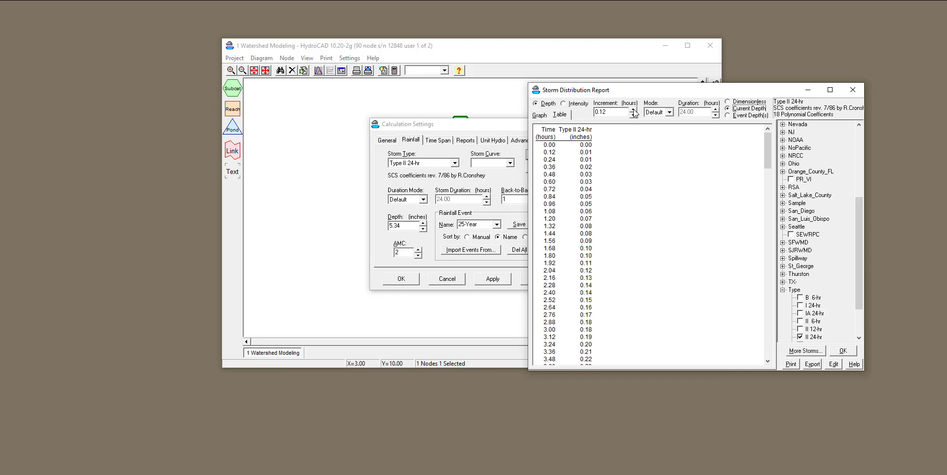
{"action": "left_click", "coordinate": [633, 110]}
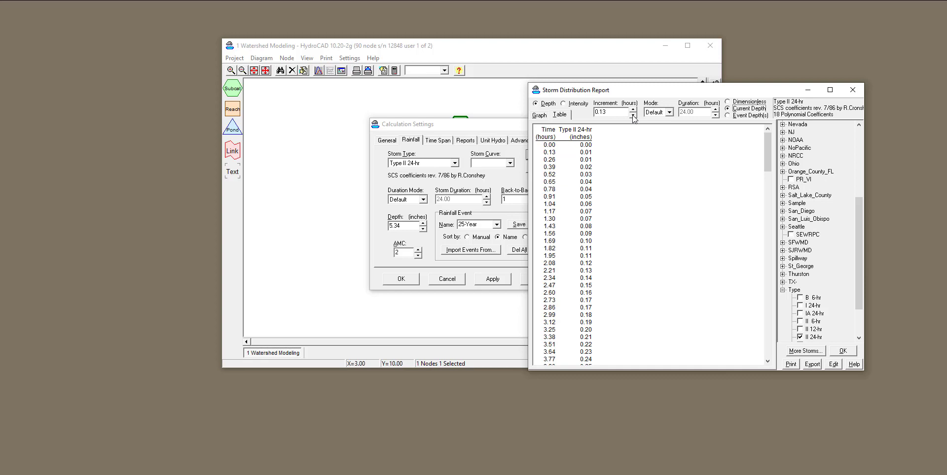
{"action": "left_click", "coordinate": [634, 115]}
{"action": "left_click", "coordinate": [634, 116]}
{"action": "left_click", "coordinate": [633, 116]}
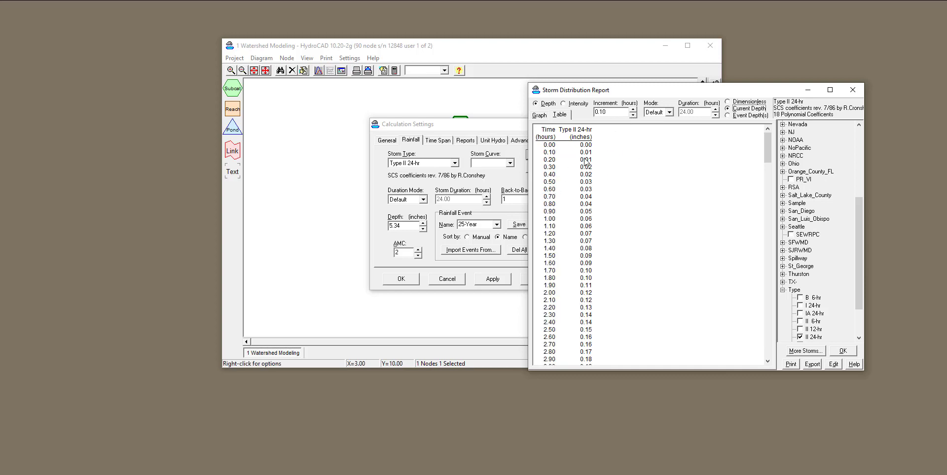
Examine the export options for the storm table and graph, look through the storm list and close the report.
{"action": "right_click", "coordinate": [598, 177]}
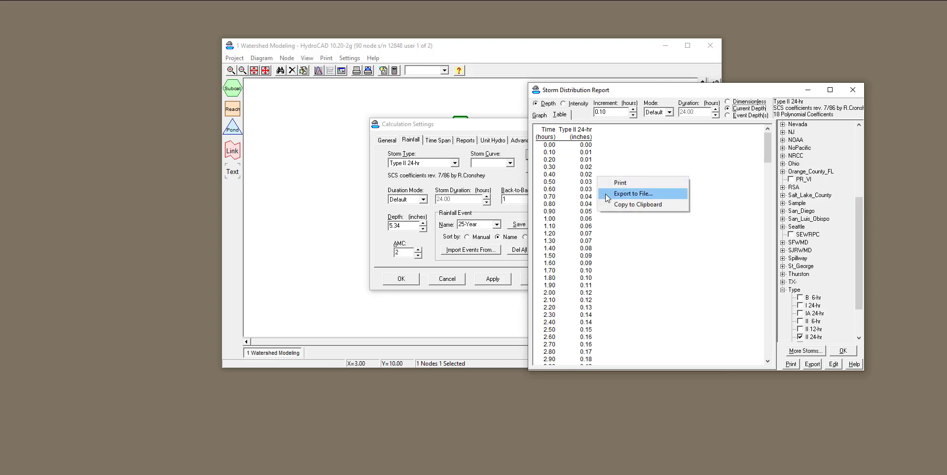
{"action": "left_click", "coordinate": [608, 164]}
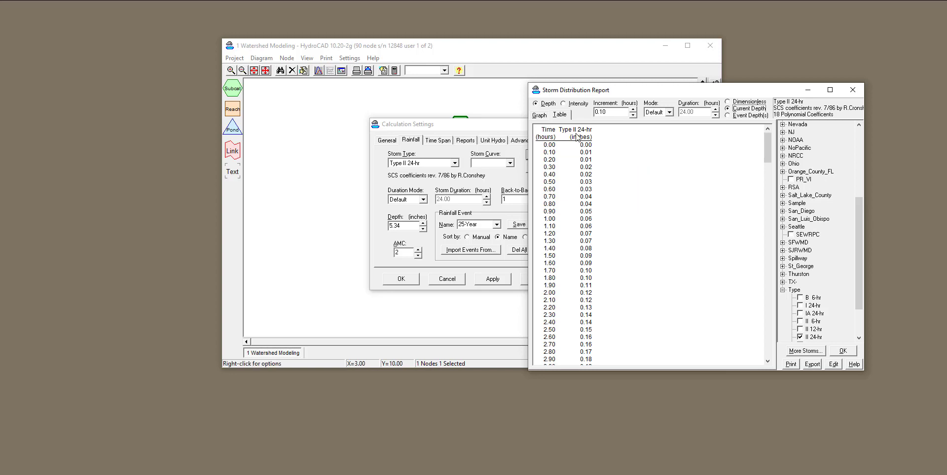
{"action": "left_click", "coordinate": [540, 115]}
{"action": "right_click", "coordinate": [597, 194]}
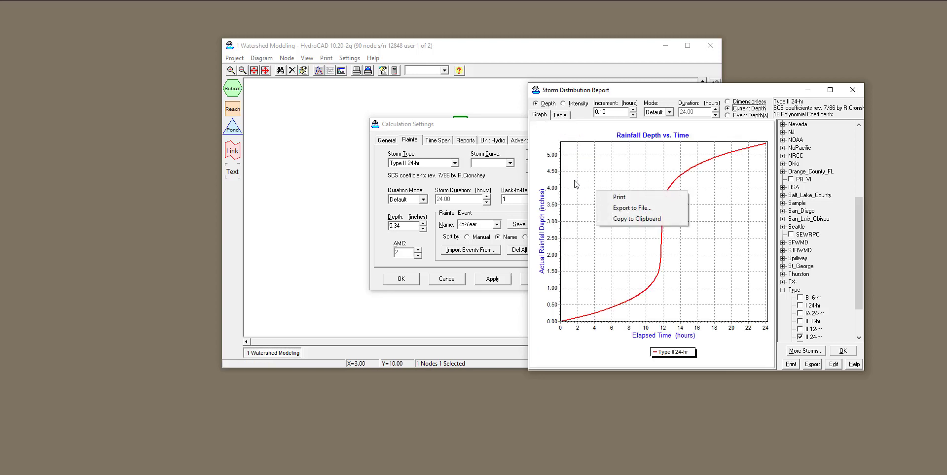
{"action": "left_click", "coordinate": [580, 184]}
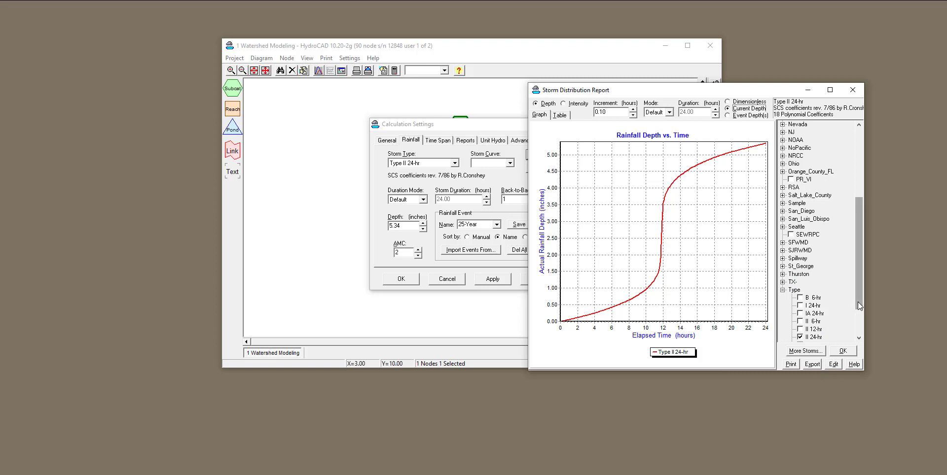
{"action": "left_click_drag", "start_coordinate": [858, 305], "coordinate": [858, 315]}
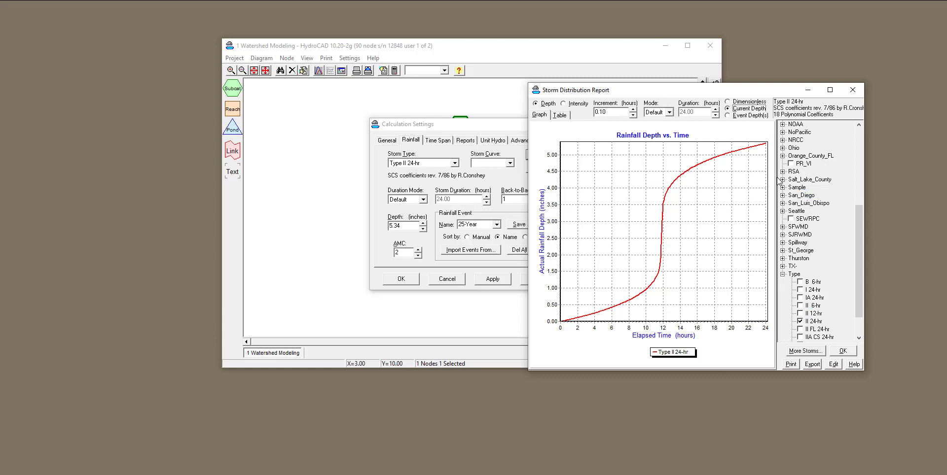
{"action": "left_click", "coordinate": [853, 90]}
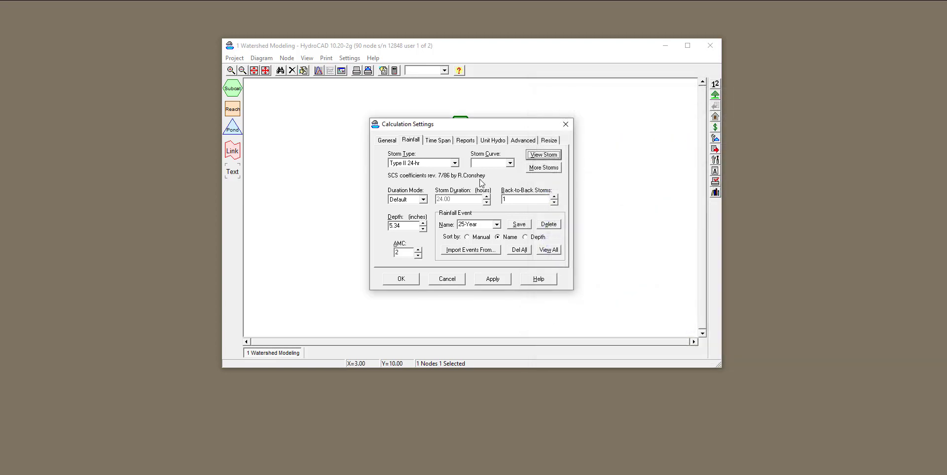
Select the 5-Year rainfall event and set the calculation time span from 0.00 to 40 hours.
{"action": "left_click", "coordinate": [496, 225]}
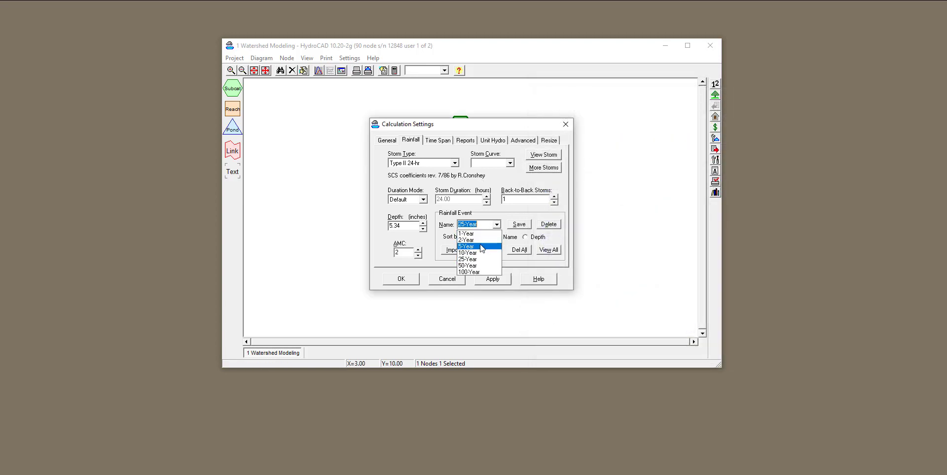
{"action": "left_click", "coordinate": [478, 248]}
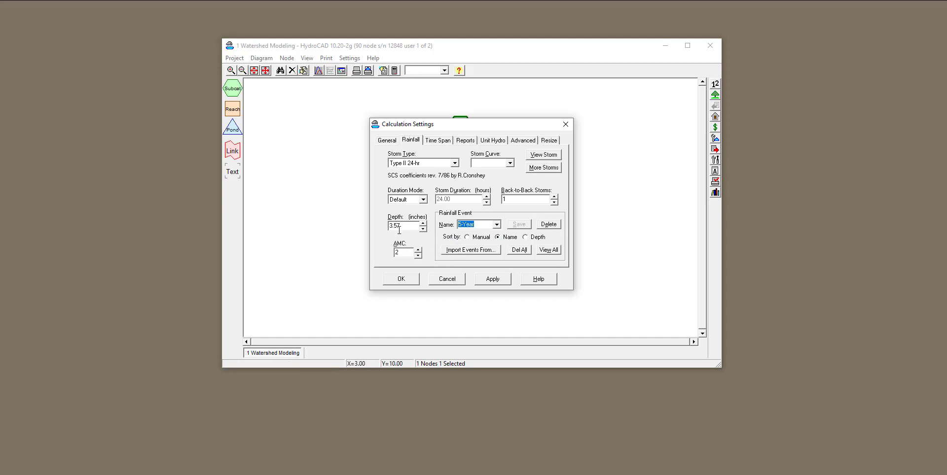
{"action": "left_click", "coordinate": [441, 144]}
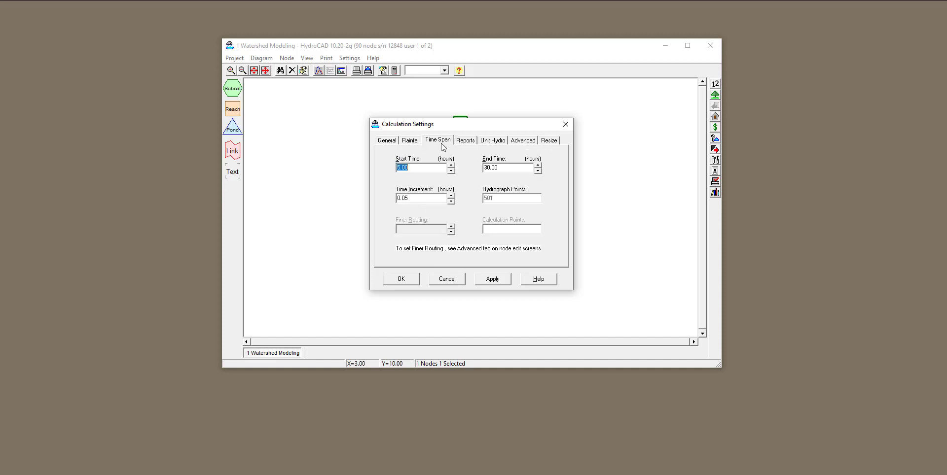
{"action": "left_click", "coordinate": [417, 171]}
{"action": "left_click_drag", "start_coordinate": [414, 169], "coordinate": [385, 168]}
{"action": "type", "text": "0.00"}
{"action": "key", "text": "Tab"}
{"action": "type", "text": "40"}
Review the unit hydrograph, advanced and general calculation settings, and apply all the settings to the project.
{"action": "left_click", "coordinate": [493, 144]}
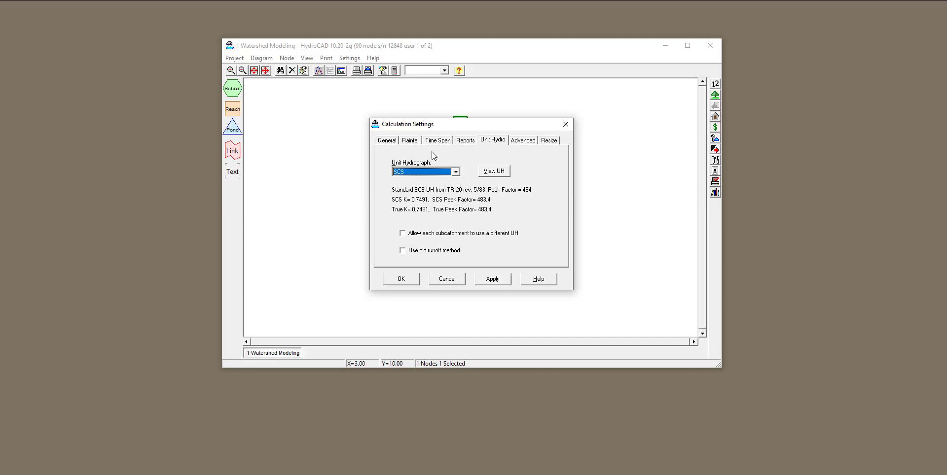
{"action": "left_click", "coordinate": [518, 143]}
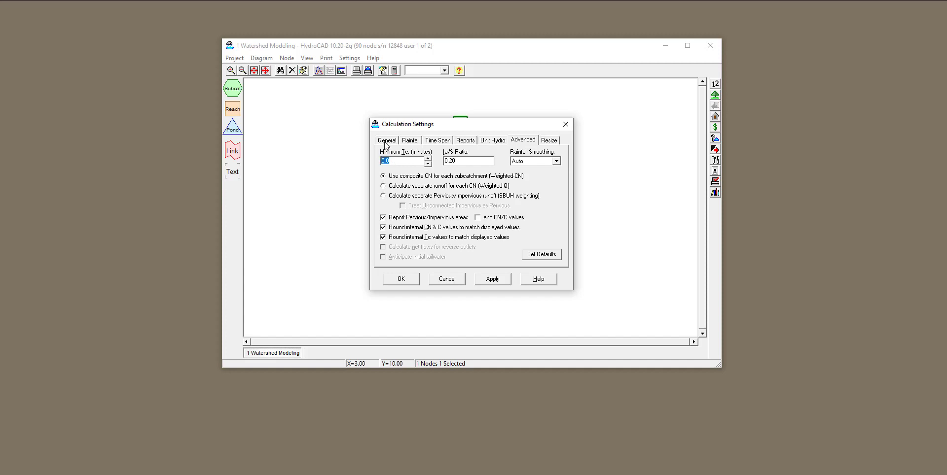
{"action": "left_click", "coordinate": [386, 143]}
{"action": "left_click", "coordinate": [493, 280]}
{"action": "left_click", "coordinate": [401, 279]}
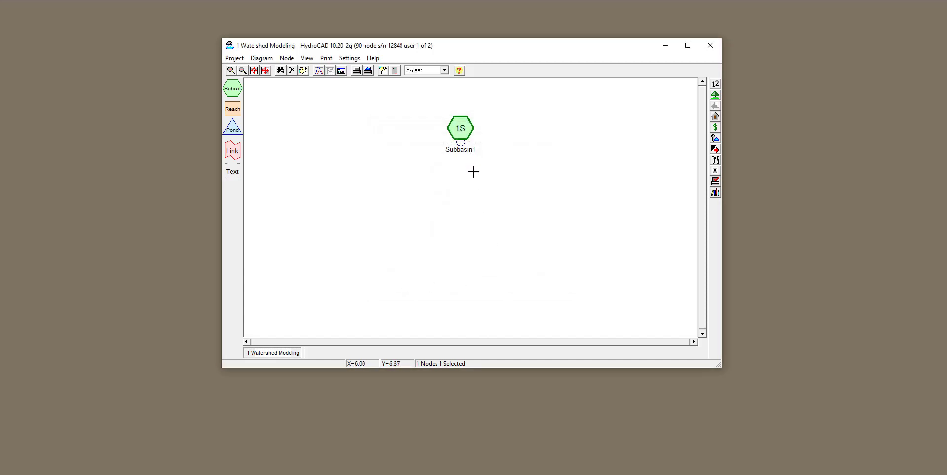
Make 10-Year the active rainfall event for the diagram and open the runoff results of Subbasin1.
{"action": "left_click", "coordinate": [444, 71]}
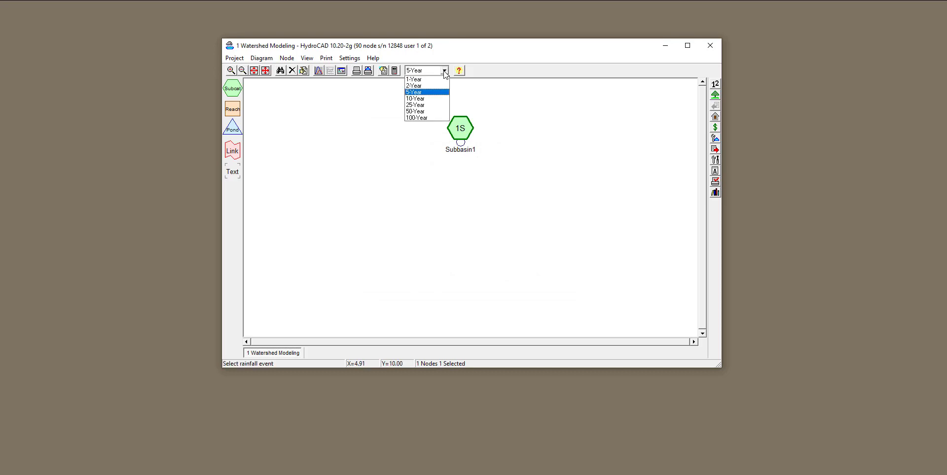
{"action": "left_click", "coordinate": [430, 98]}
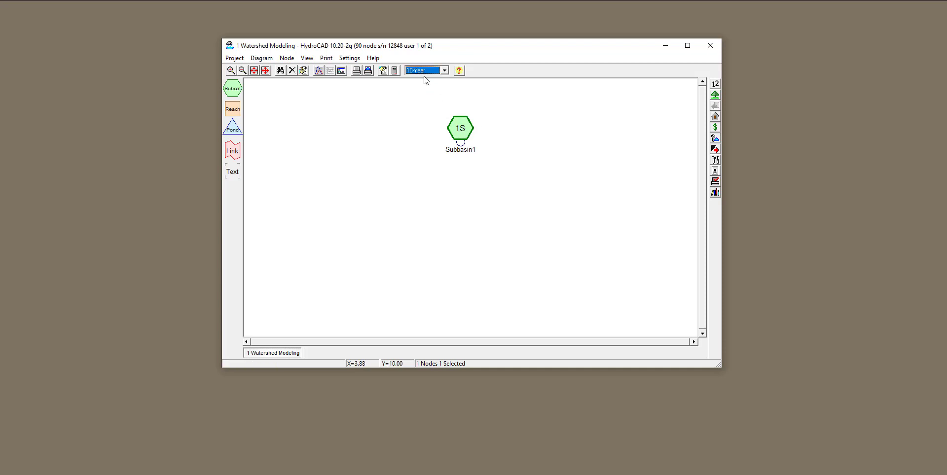
{"action": "double_click", "coordinate": [461, 129]}
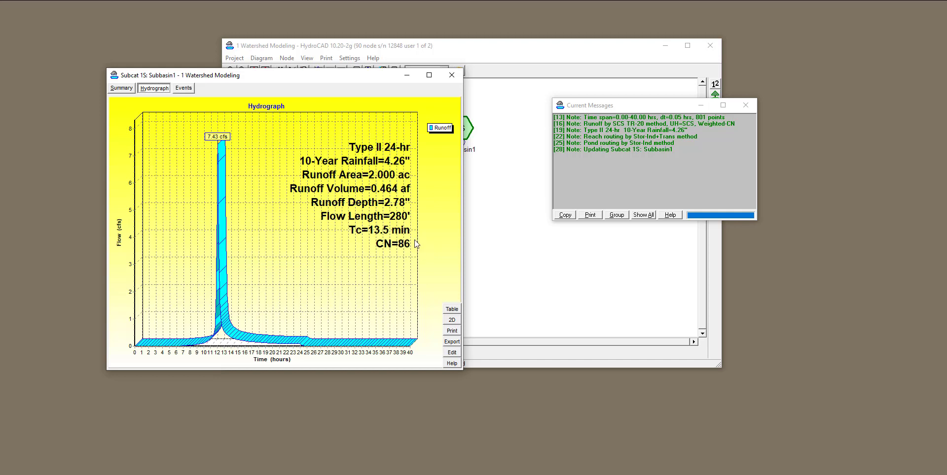
Examine the runoff summary of Subbasin1 and compare it with its hydrograph.
{"action": "left_click", "coordinate": [121, 88]}
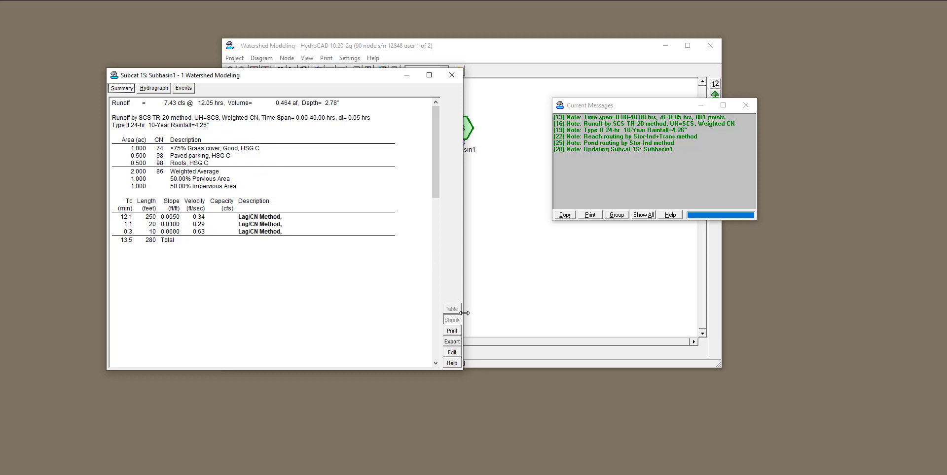
{"action": "left_click", "coordinate": [152, 89]}
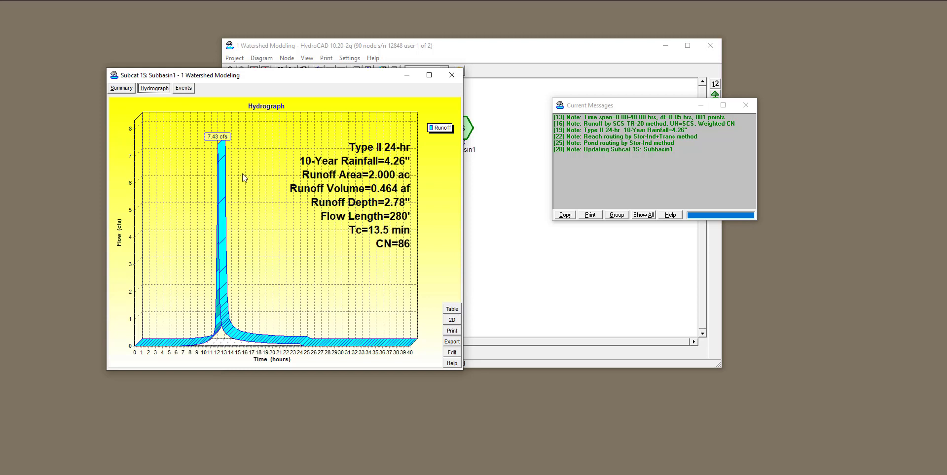
{"action": "left_click", "coordinate": [130, 89]}
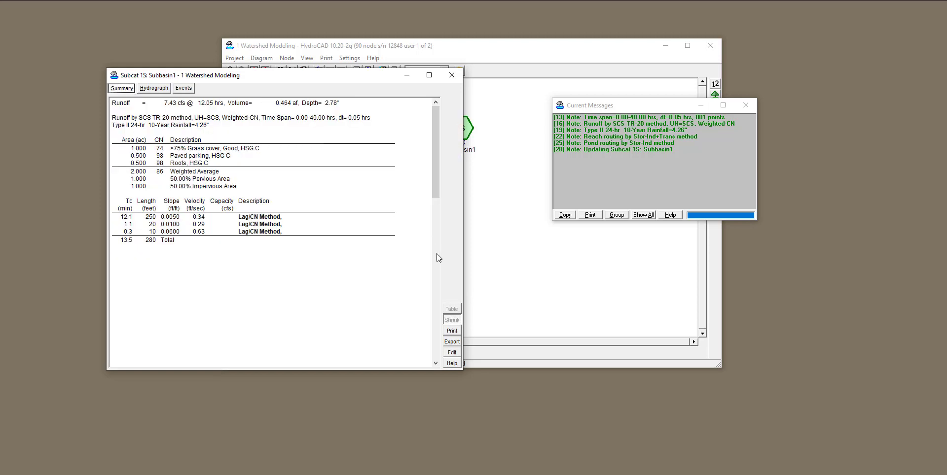
Review the area, curve number and time of concentration inputs of Subbasin1 and leave them without making changes.
{"action": "left_click", "coordinate": [452, 352]}
{"action": "left_click", "coordinate": [419, 148]}
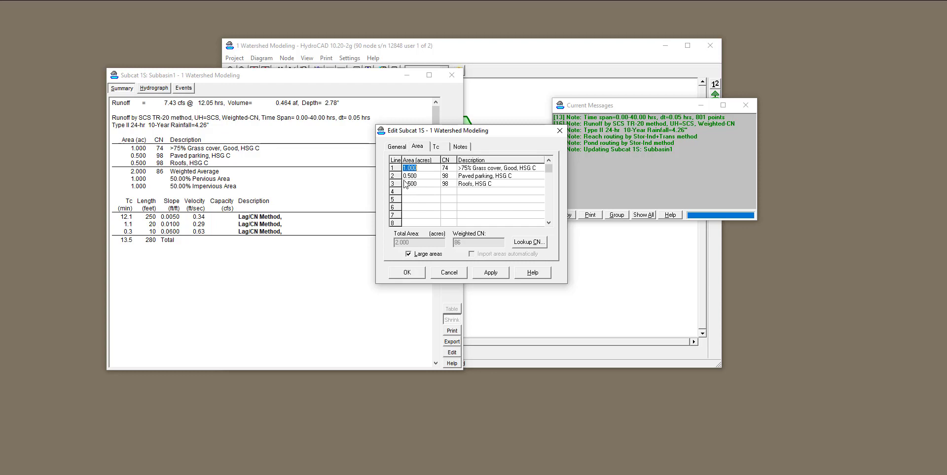
{"action": "left_click", "coordinate": [437, 149]}
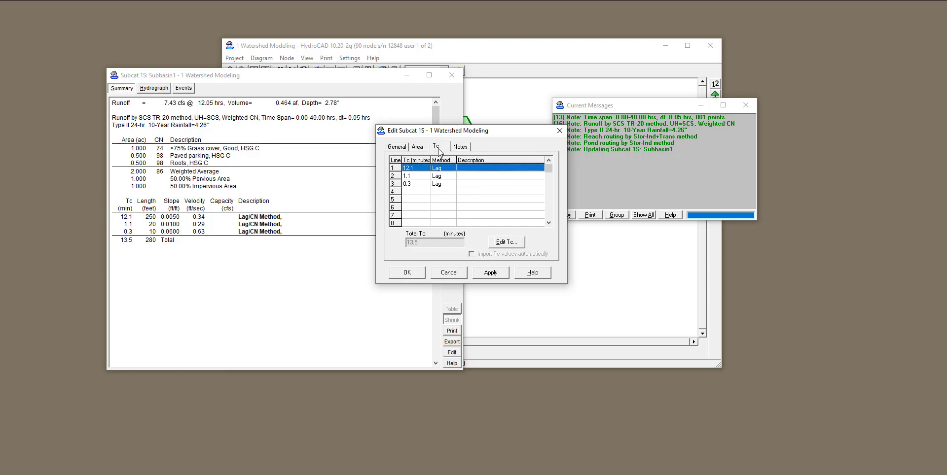
{"action": "left_click", "coordinate": [420, 148]}
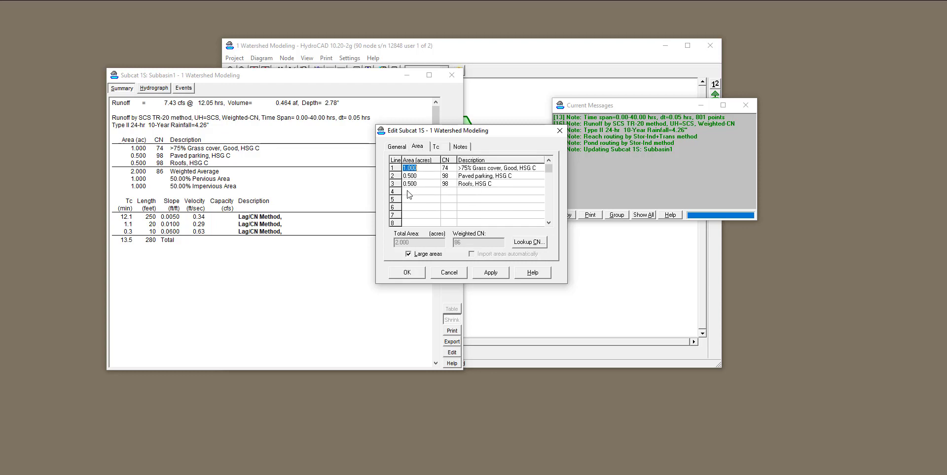
{"action": "left_click", "coordinate": [440, 148]}
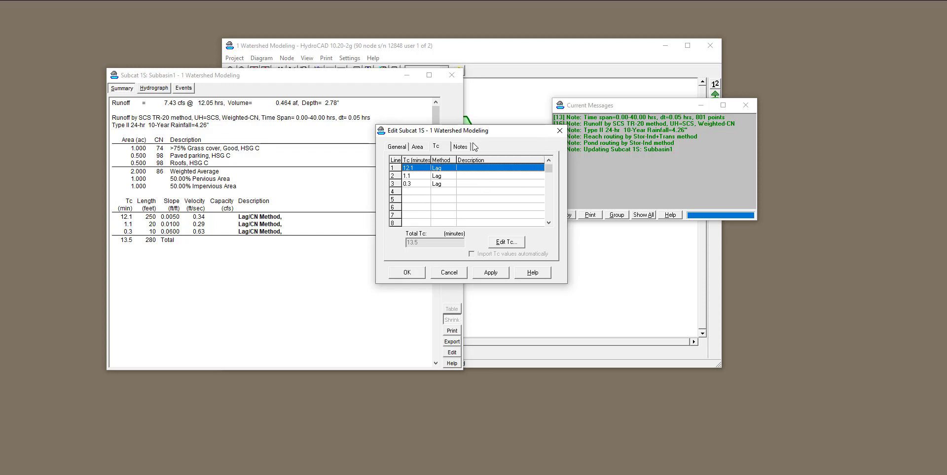
{"action": "left_click", "coordinate": [560, 131]}
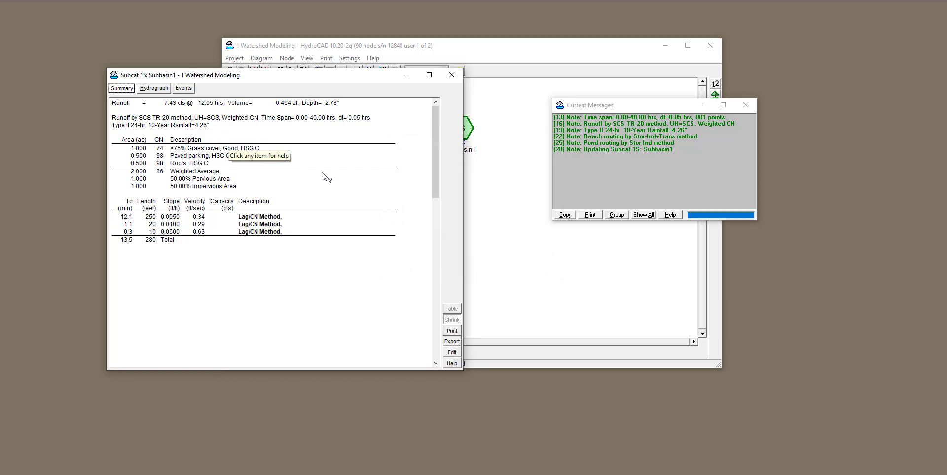
Show Subbasin1's hydrograph as a 2D plot and compare it with the tabulated runoff values and the summary.
{"action": "left_click", "coordinate": [153, 88]}
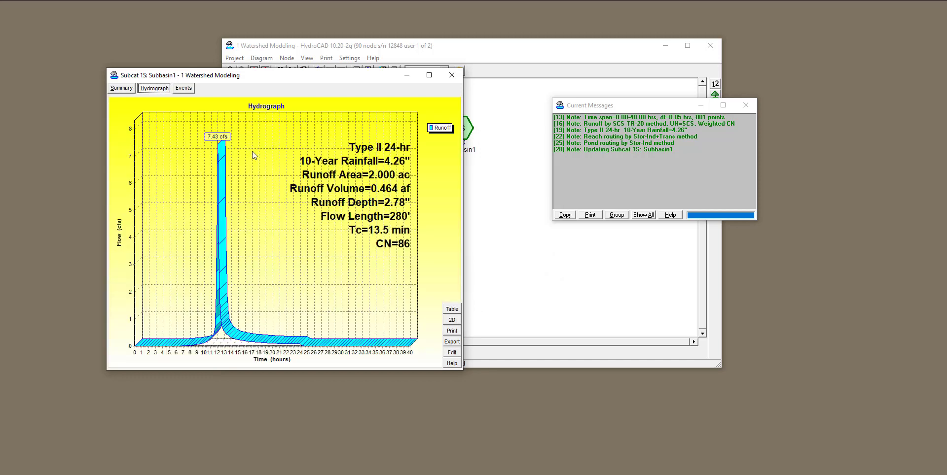
{"action": "left_click", "coordinate": [452, 322]}
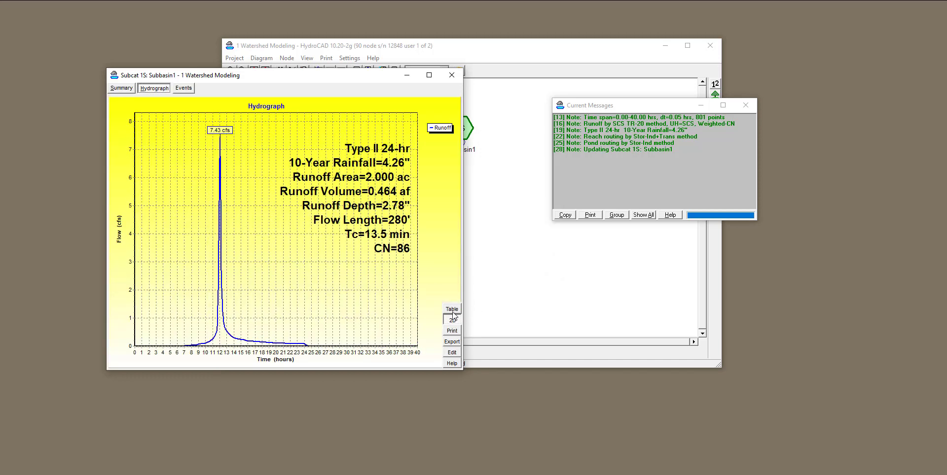
{"action": "left_click", "coordinate": [451, 310]}
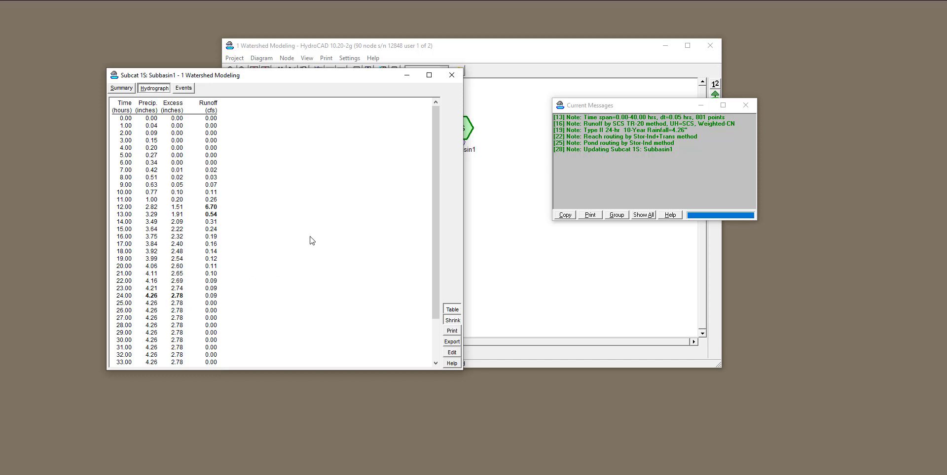
{"action": "left_click", "coordinate": [118, 89]}
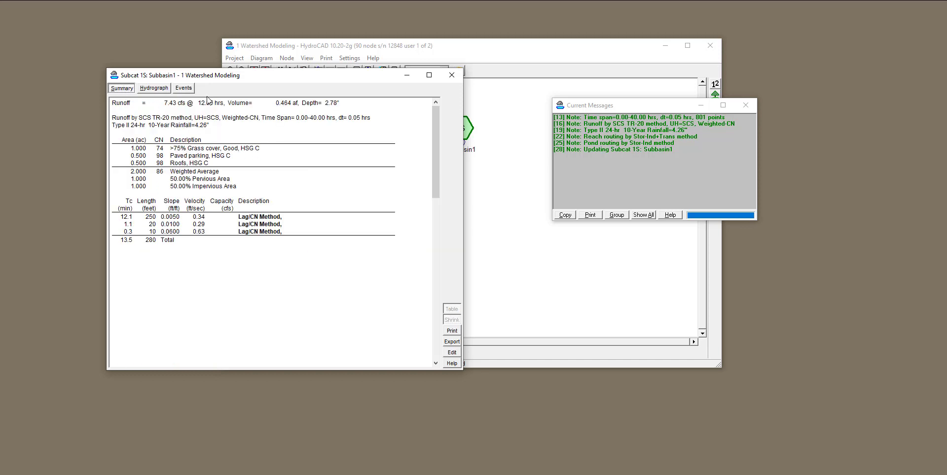
{"action": "left_click", "coordinate": [164, 92]}
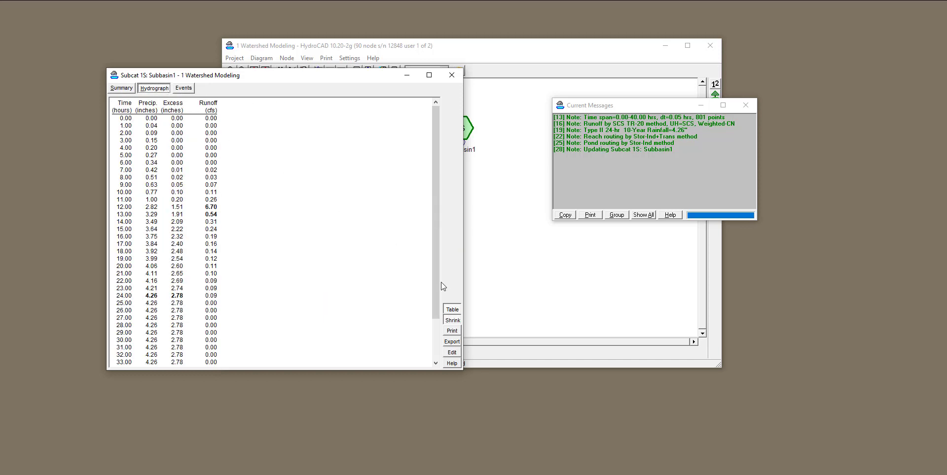
{"action": "left_click", "coordinate": [457, 320]}
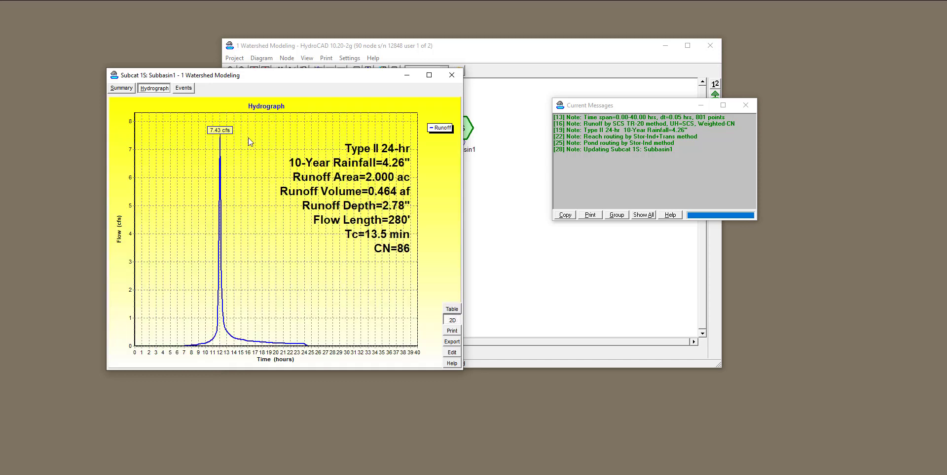
Make 100-Year the active rainfall event and arrange the Subbasin1 hydrograph and message windows around the diagram.
{"action": "left_click_drag", "start_coordinate": [336, 78], "coordinate": [300, 104]}
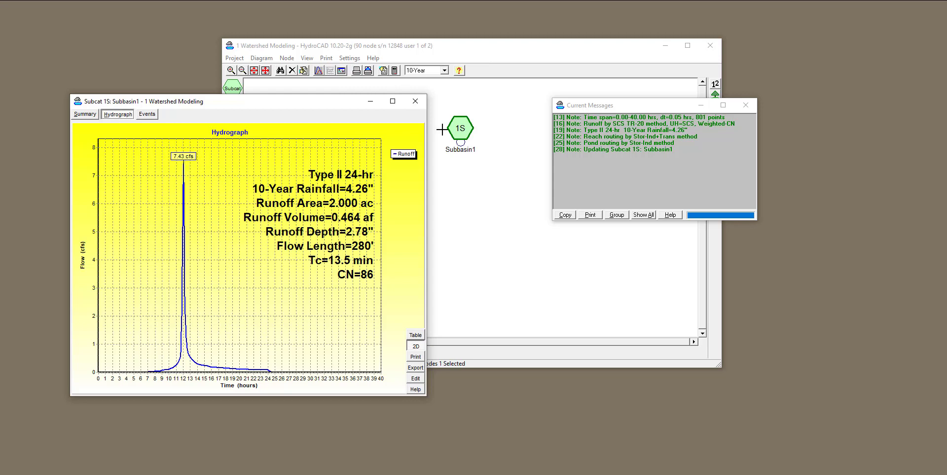
{"action": "left_click", "coordinate": [445, 70]}
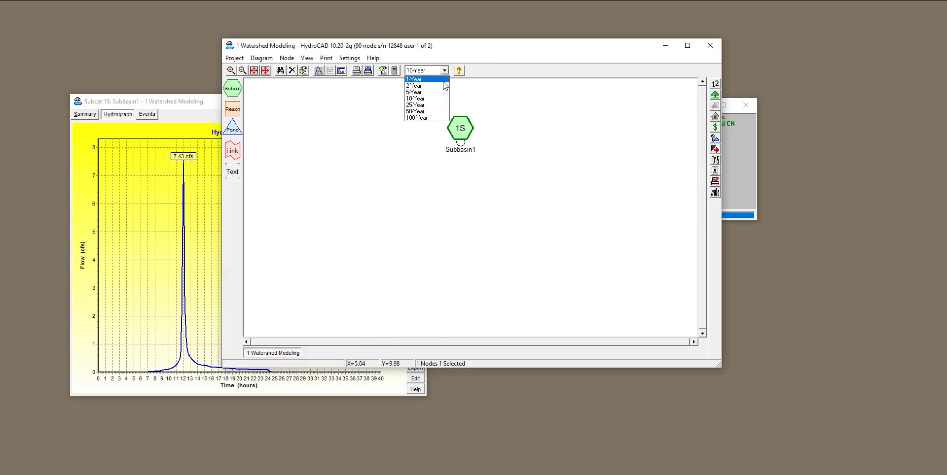
{"action": "left_click", "coordinate": [437, 119]}
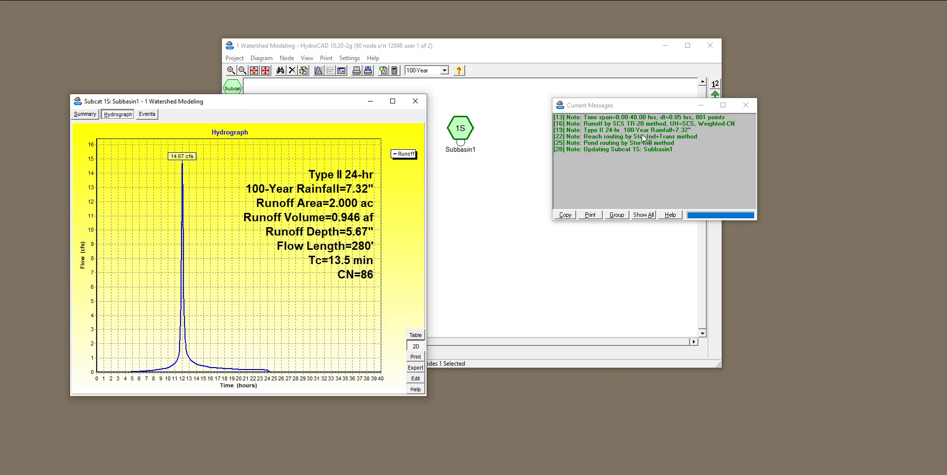
{"action": "left_click_drag", "start_coordinate": [643, 106], "coordinate": [551, 169]}
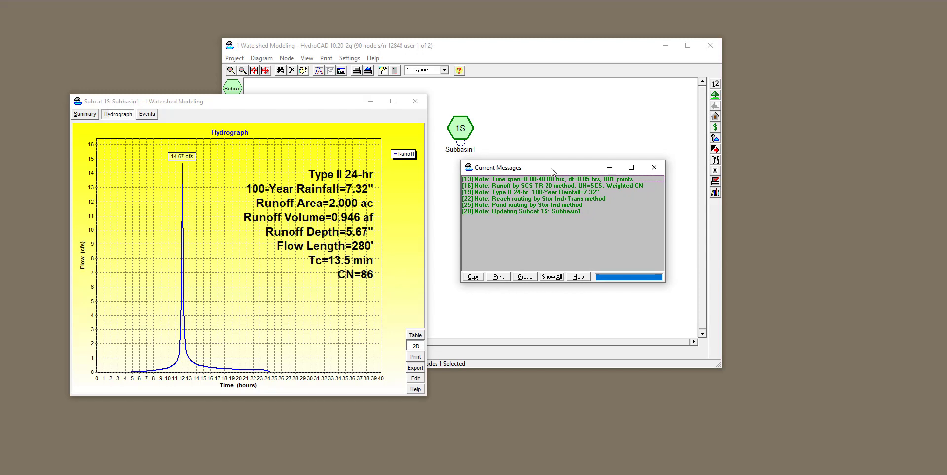